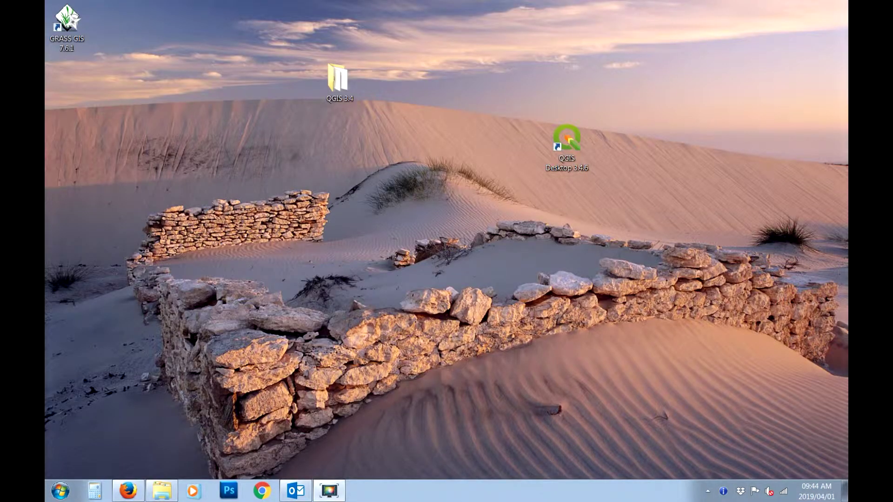
Launch QGIS, start a new project, and add Provincial.shp and LocalMunicipalities2011.shp as layers
double_click(564, 148)
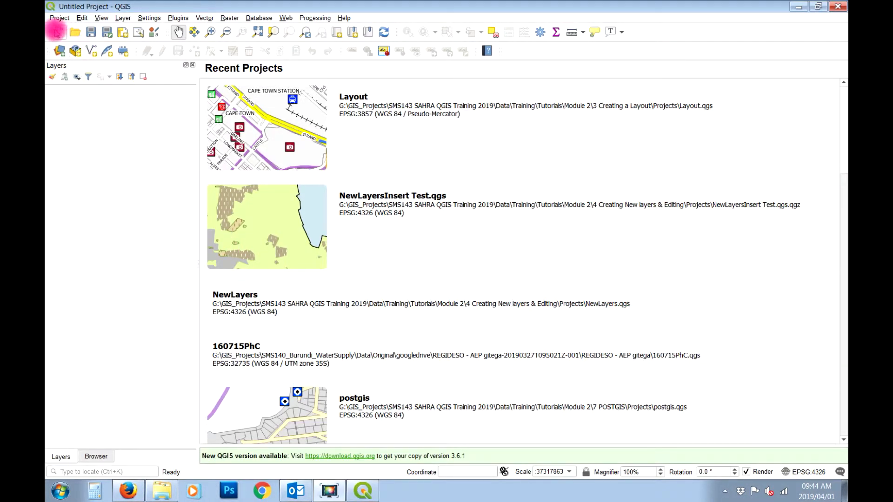
click(57, 32)
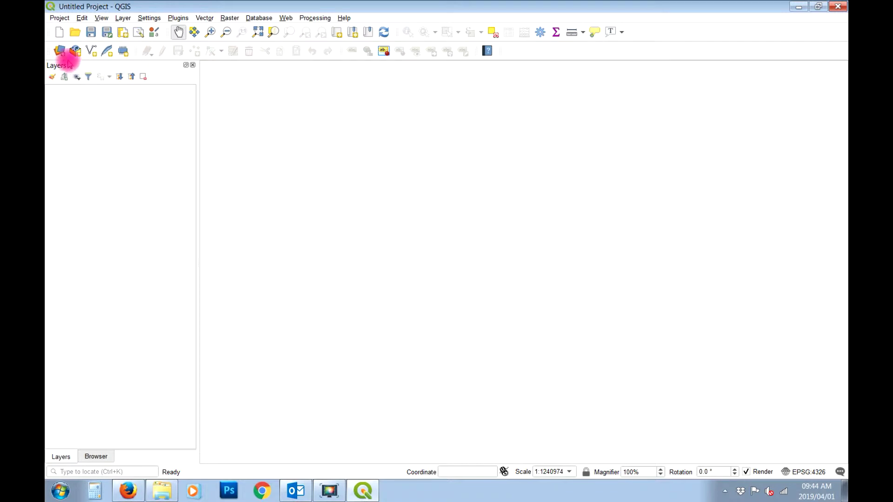
click(60, 50)
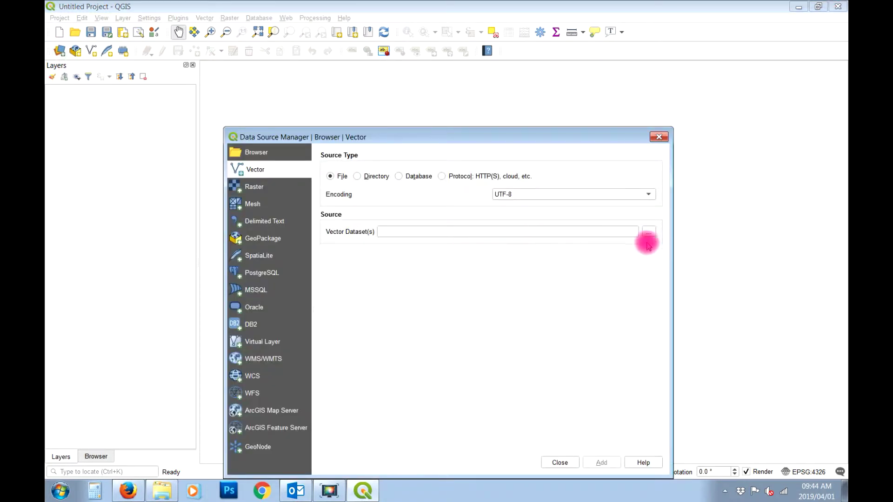
click(709, 366)
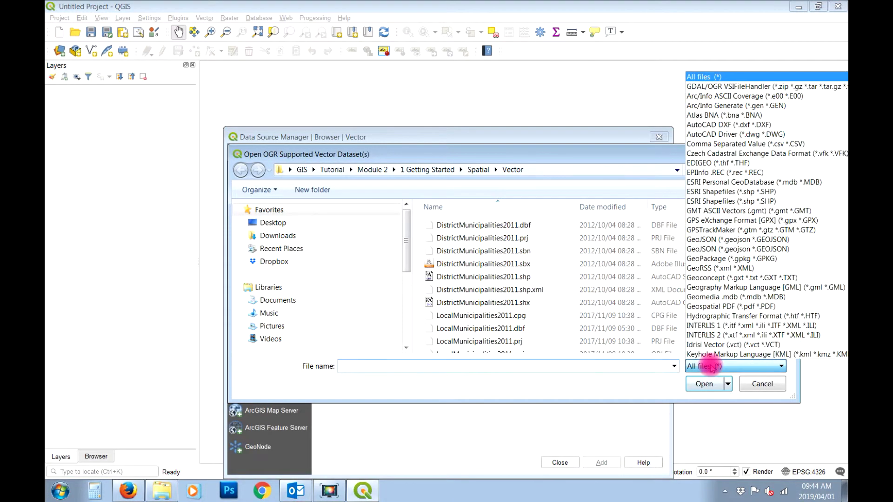
click(735, 192)
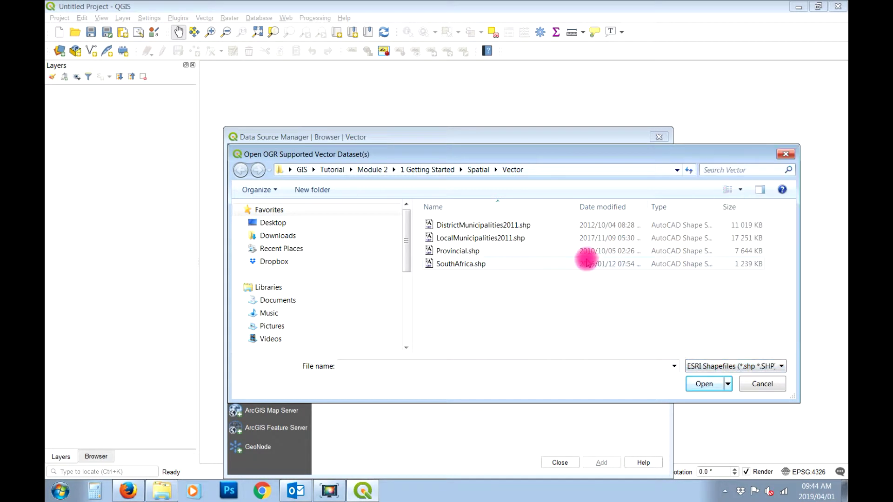
click(446, 251)
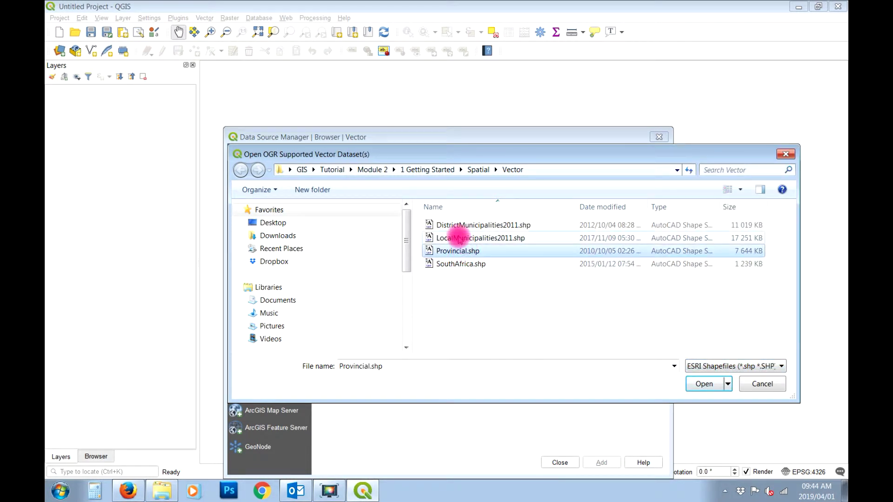
ctrl+click(454, 237)
click(704, 383)
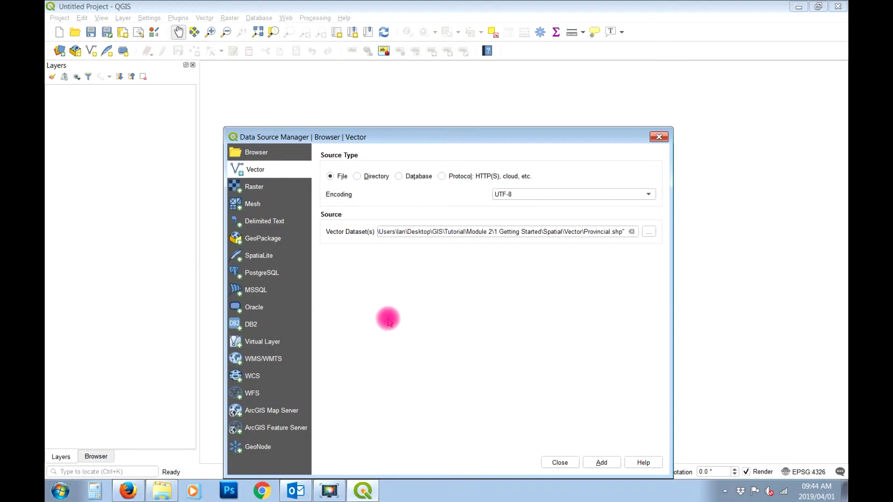
click(601, 463)
click(562, 462)
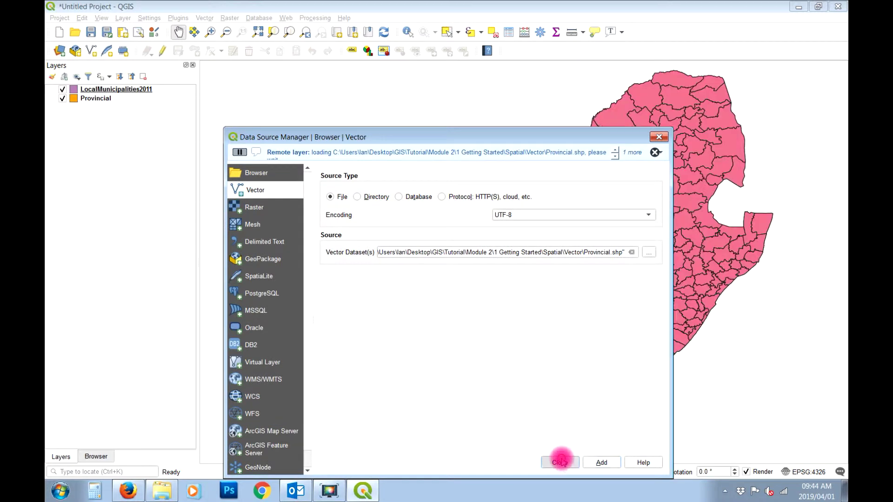
Give the Provincial layer a No Brush fill and 0.4 outline, and move it above the municipalities
double_click(70, 99)
click(351, 109)
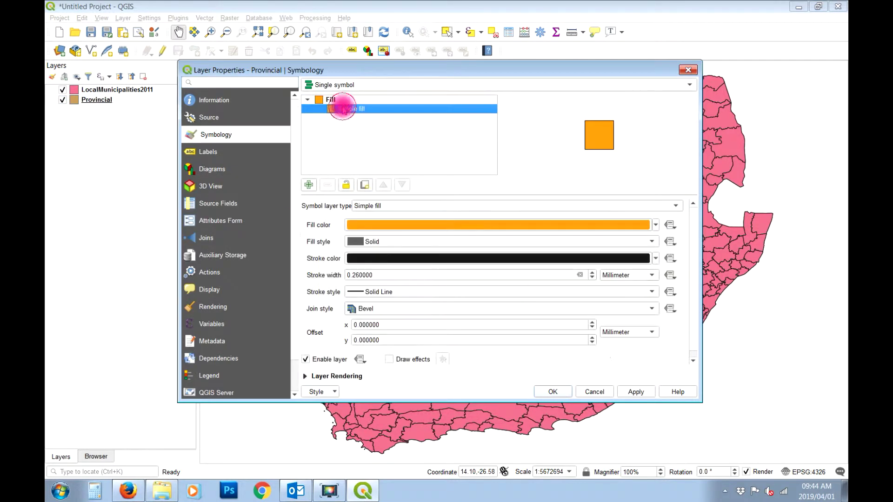
click(386, 241)
click(381, 253)
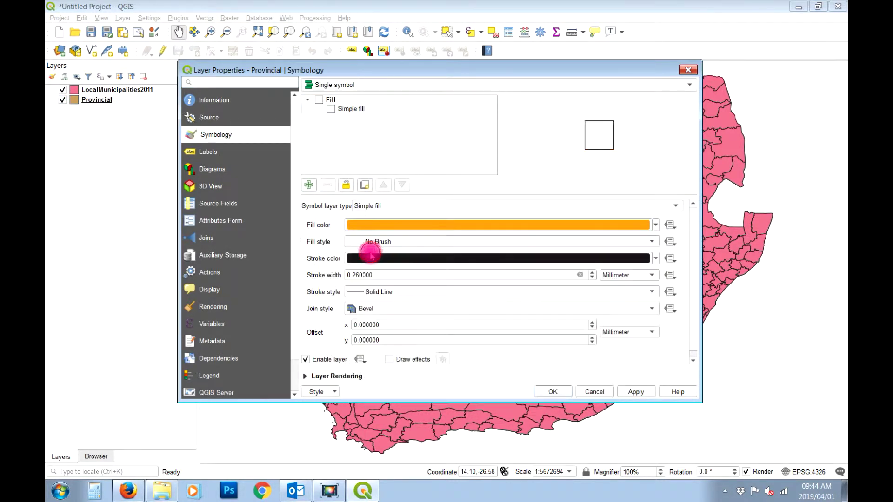
click(404, 277)
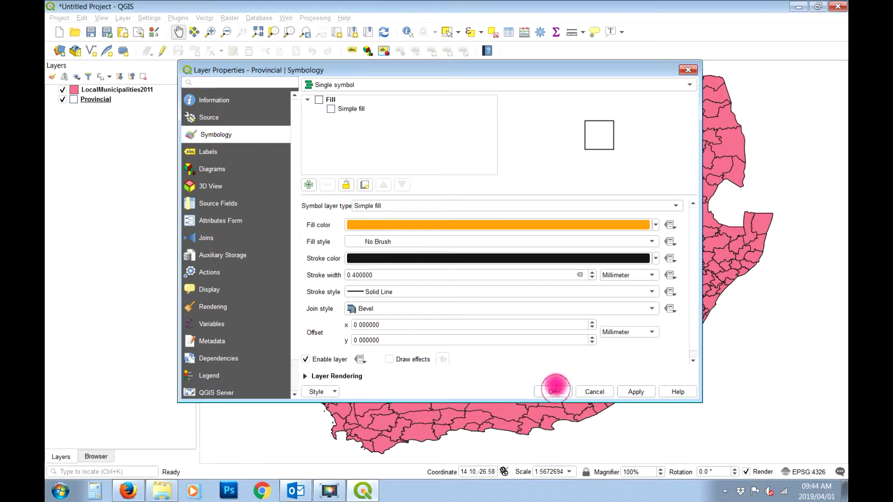
click(554, 390)
drag(98, 99, 97, 88)
Give LocalMunicipalities2011 a No Brush fill with a 0.4 stroke width
right_click(95, 99)
click(146, 324)
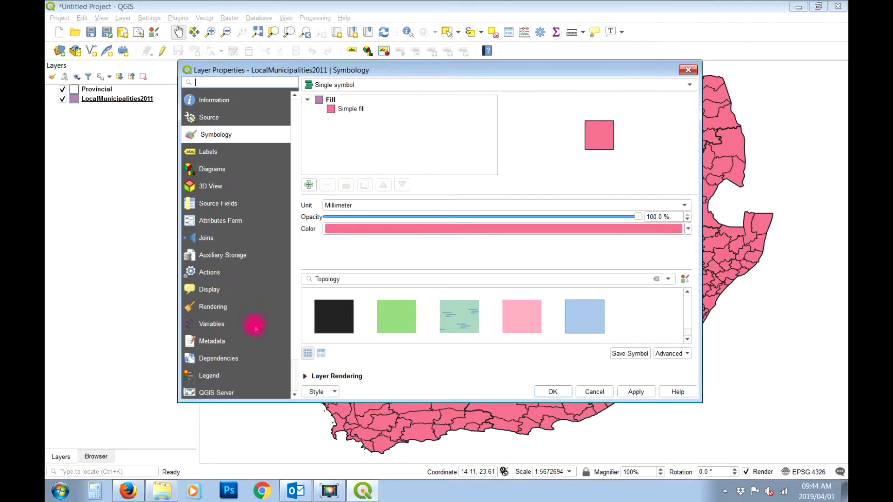
click(351, 109)
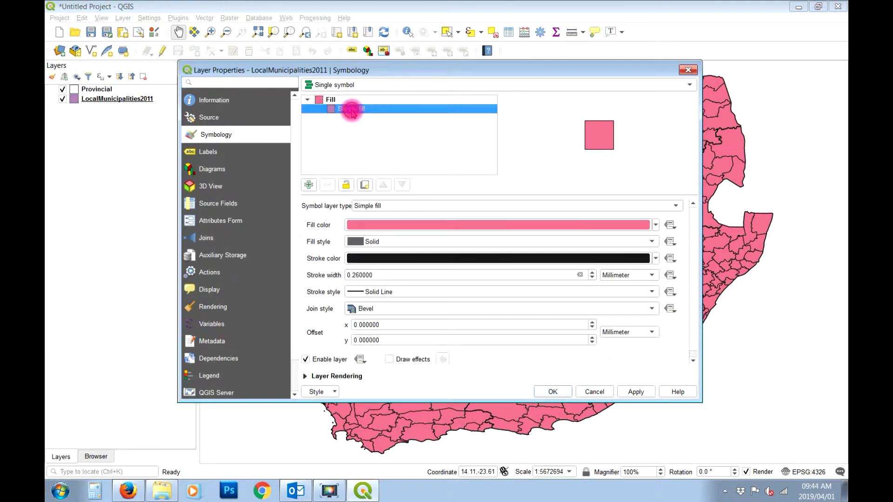
click(399, 245)
click(386, 253)
click(385, 278)
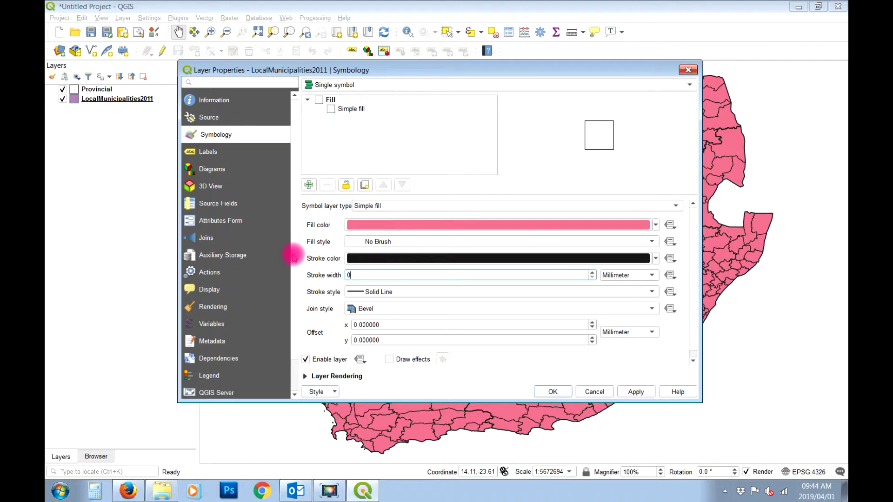
text(0.4)
click(635, 392)
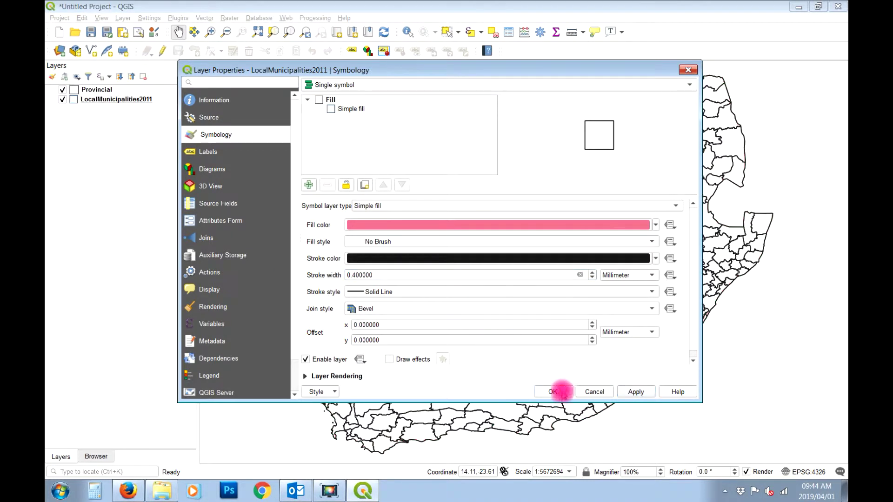
click(555, 391)
click(210, 32)
Zoom the map in to Cape Town and add the OSM Standard basemap
drag(316, 408, 374, 454)
drag(417, 158, 593, 372)
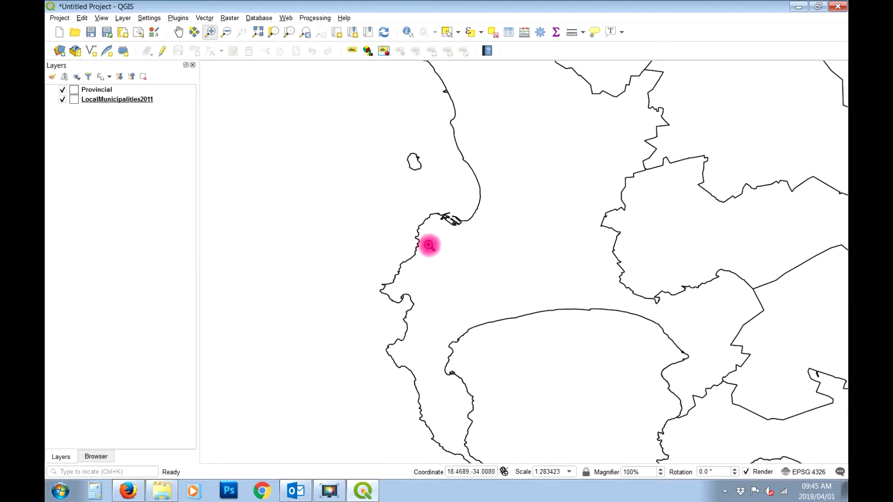
click(283, 18)
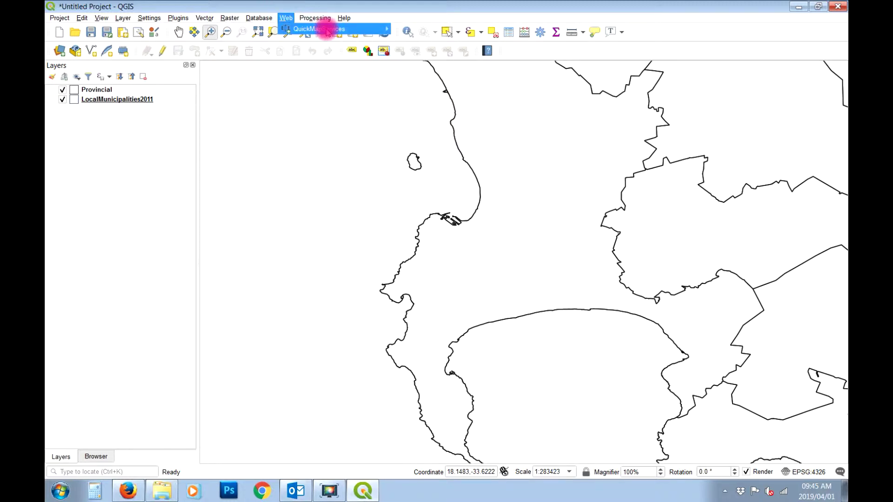
mouse_move(328, 33)
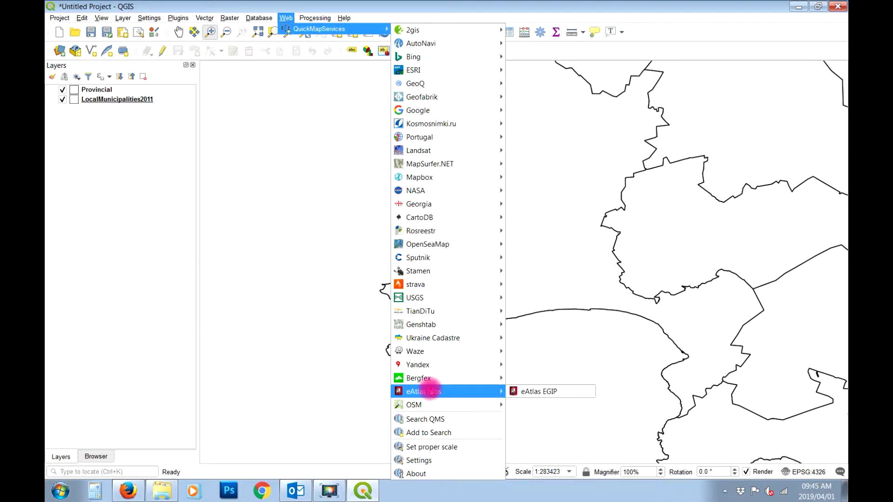
mouse_move(430, 407)
click(585, 349)
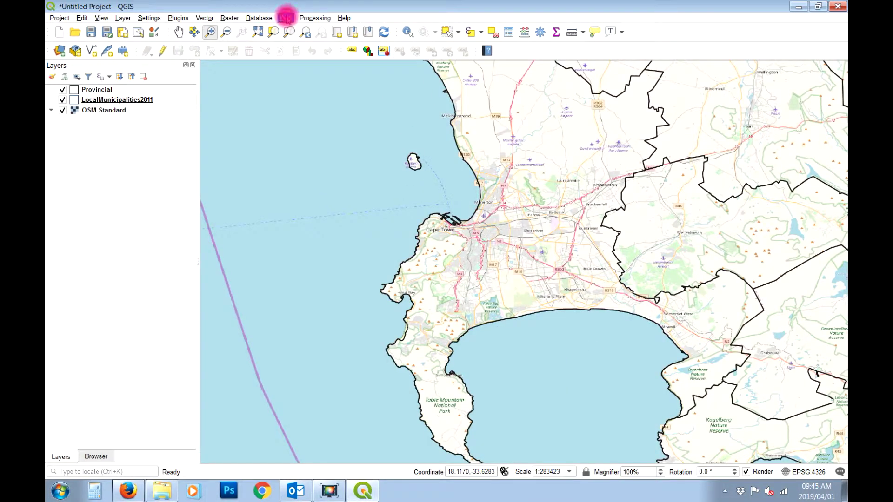
Add the OpenStreetMap monochrome basemap from QuickMapServices
click(286, 17)
mouse_move(319, 29)
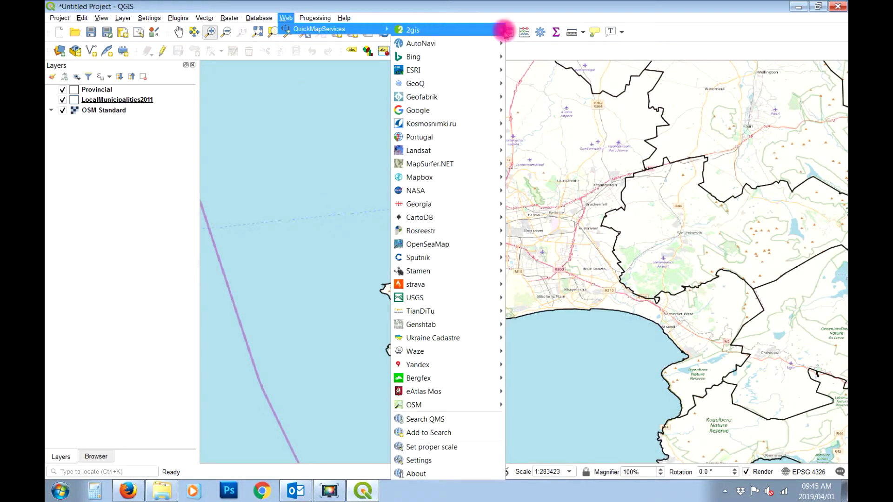
mouse_move(454, 403)
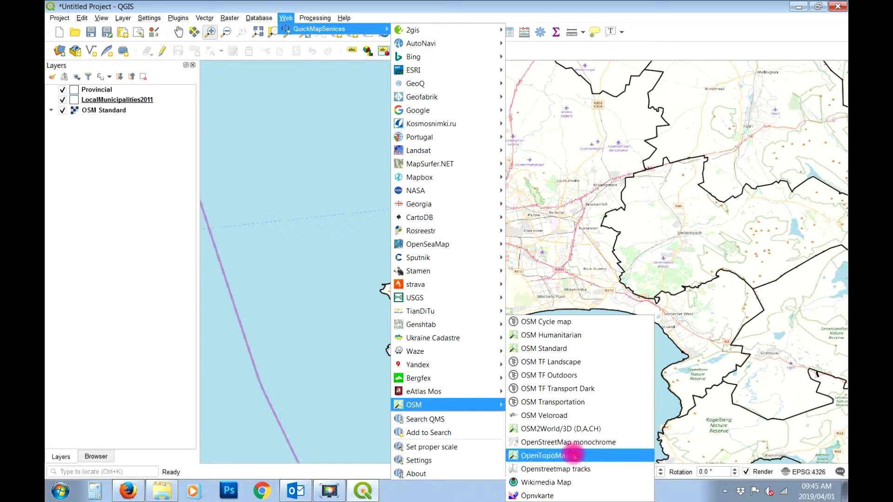
click(572, 441)
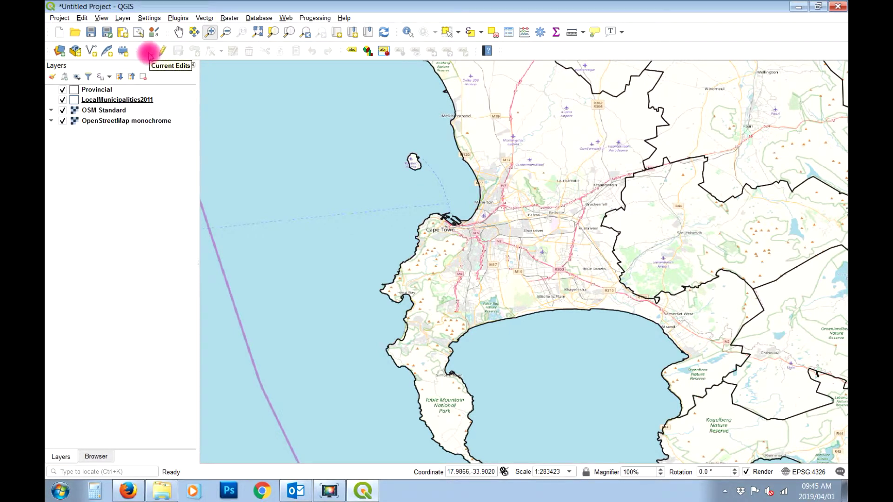
Create the print layout 'Layout A4' and draw Map 1 across most of the page
click(123, 33)
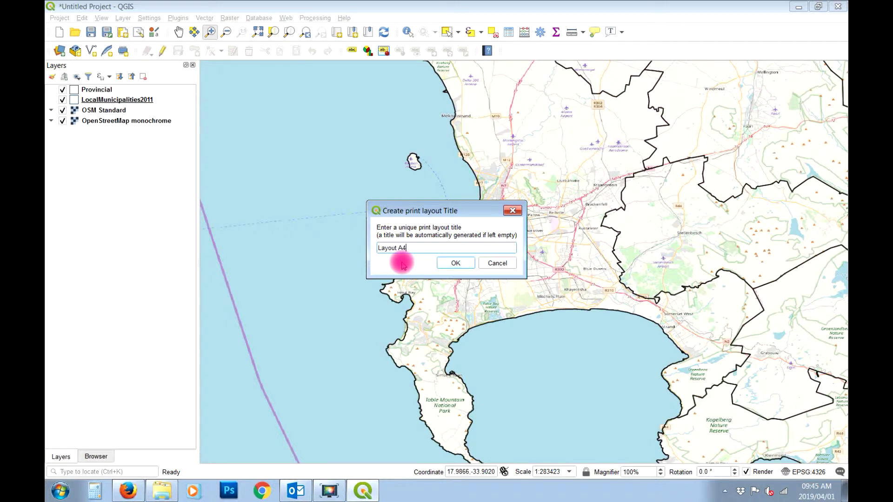
text(Layout A4)
click(454, 262)
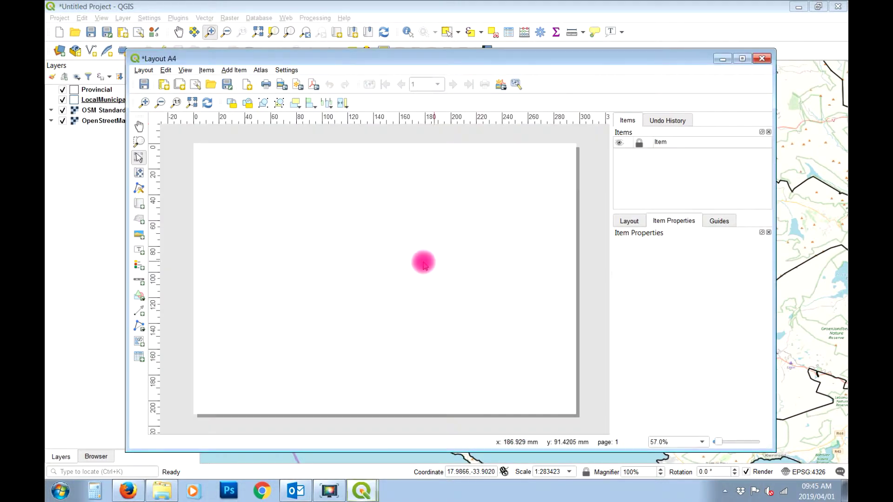
click(742, 59)
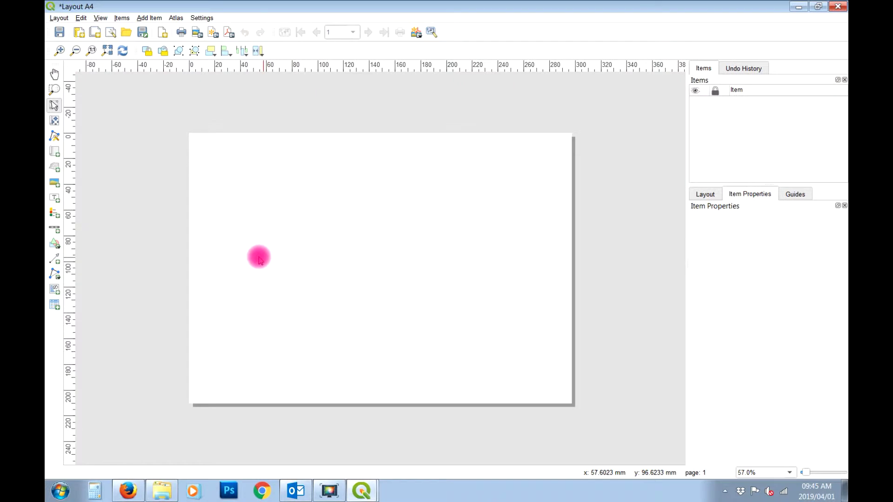
click(55, 151)
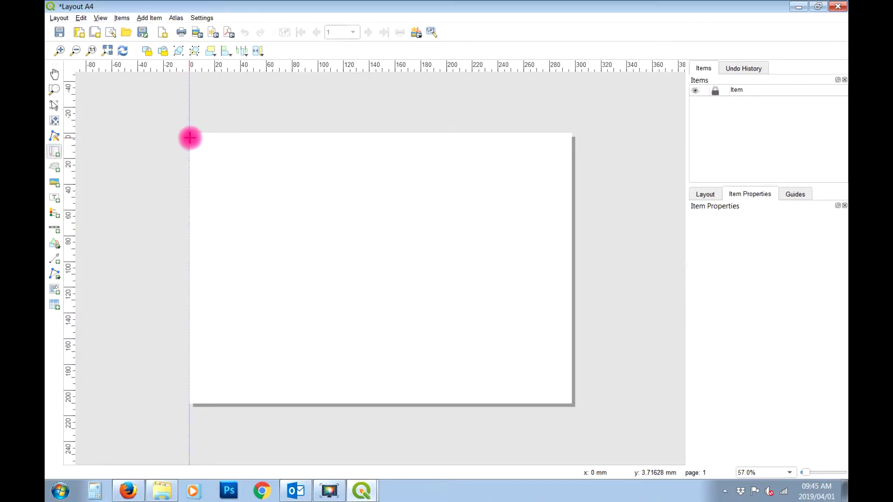
drag(189, 133, 503, 404)
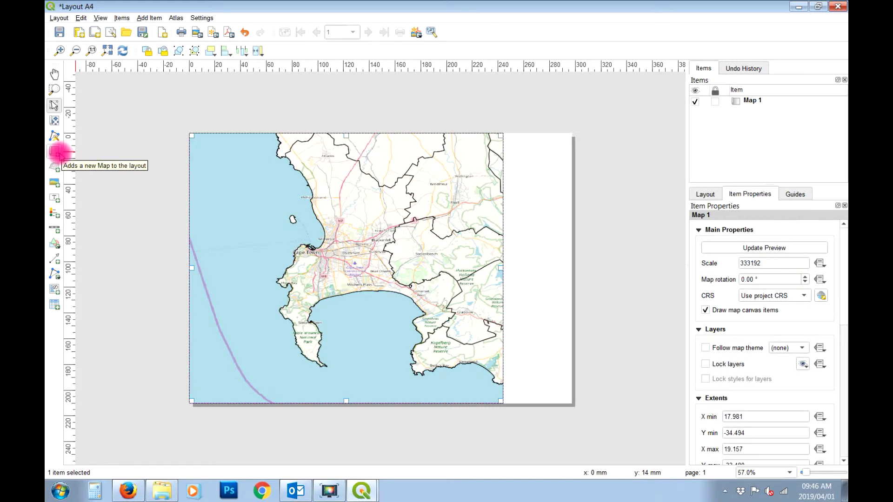
Draw Map 2 and Map 3 stacked at the lower right, narrowing Map 1 to fit
click(56, 154)
drag(502, 343, 570, 403)
drag(500, 269, 485, 271)
click(526, 354)
drag(504, 364, 486, 372)
drag(525, 350, 528, 338)
click(54, 151)
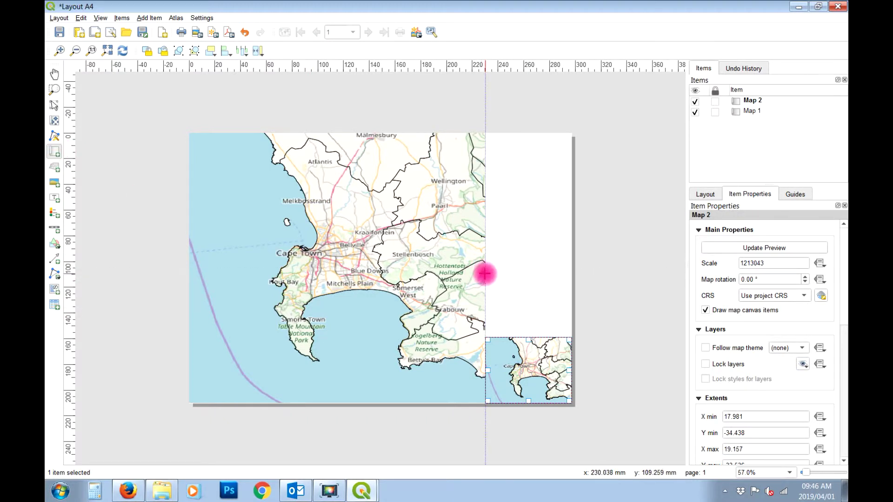
drag(485, 274, 569, 334)
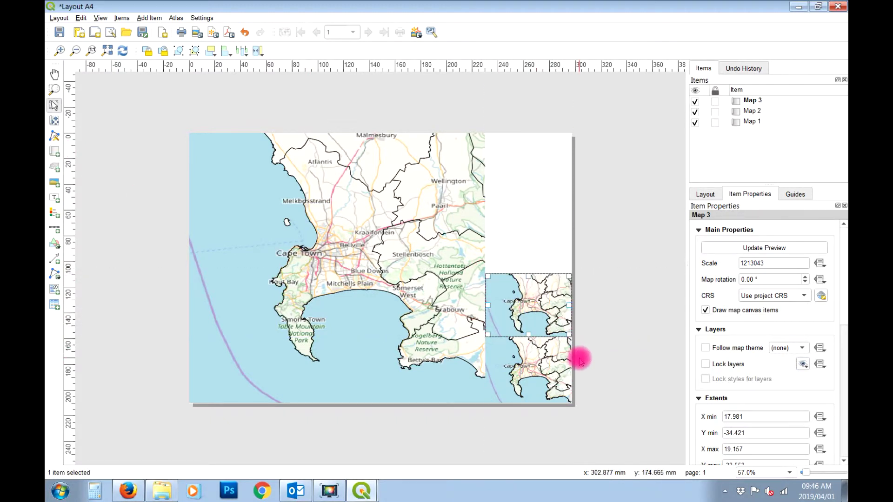
Turn on a frame around Map 1, Map 2 and Map 3
click(303, 264)
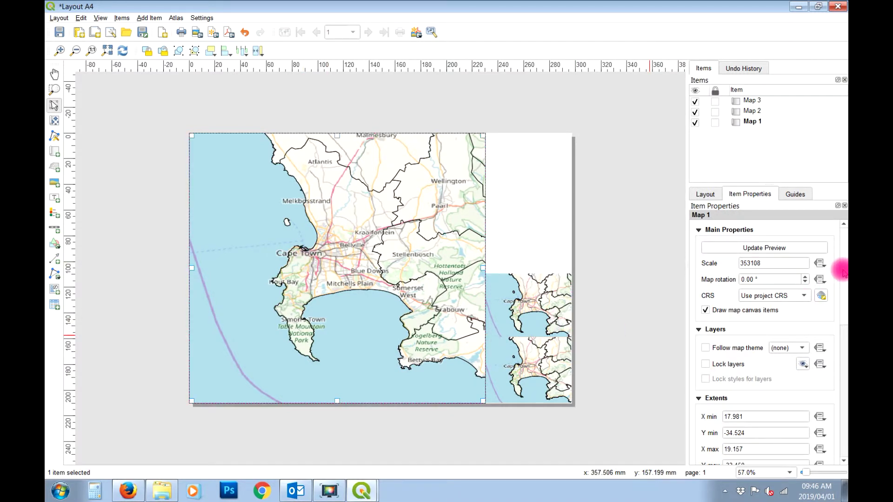
scroll(837, 279, down, 5)
click(708, 348)
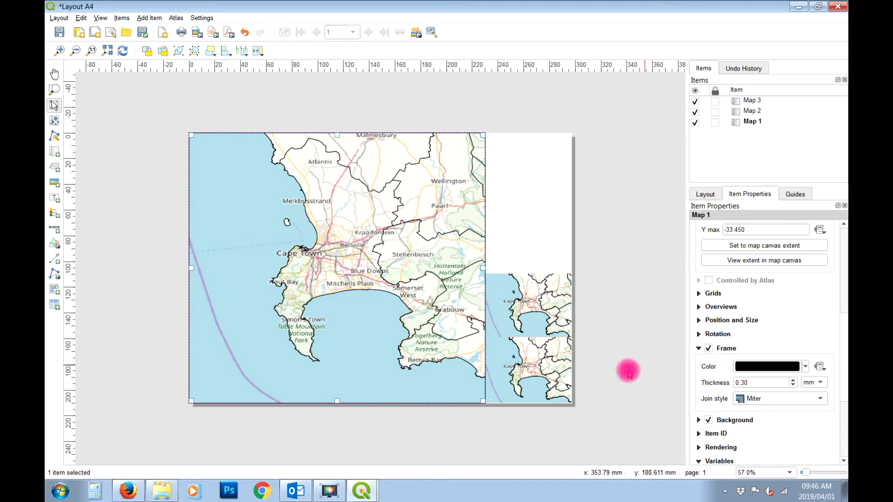
click(544, 365)
click(708, 348)
click(553, 304)
click(707, 348)
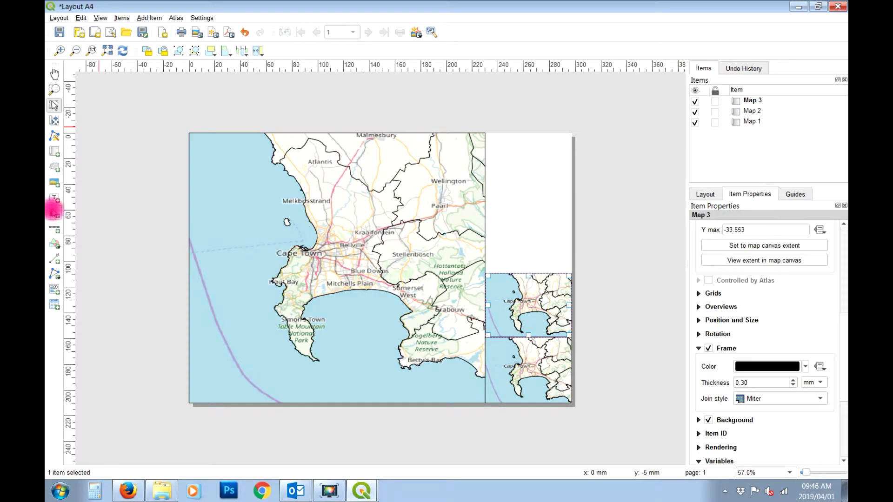
Add a 'Cape Town' label atop the right column with font size 26
click(54, 199)
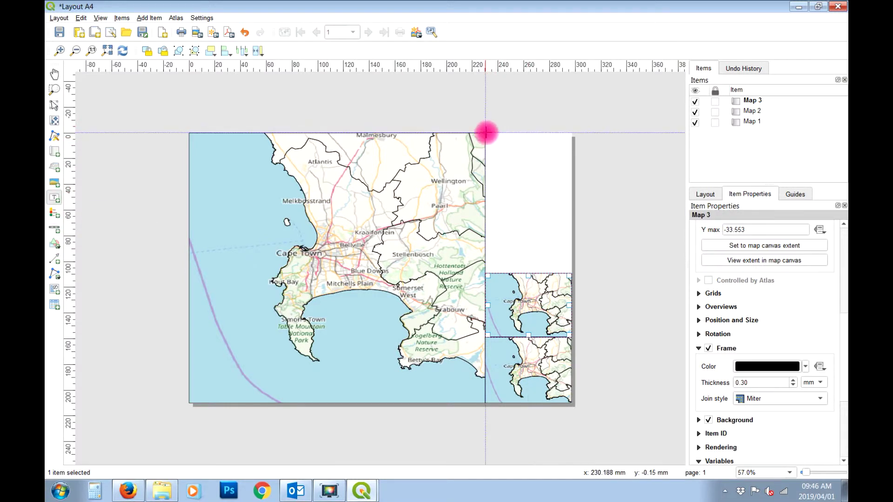
drag(485, 133, 571, 180)
triple_click(754, 252)
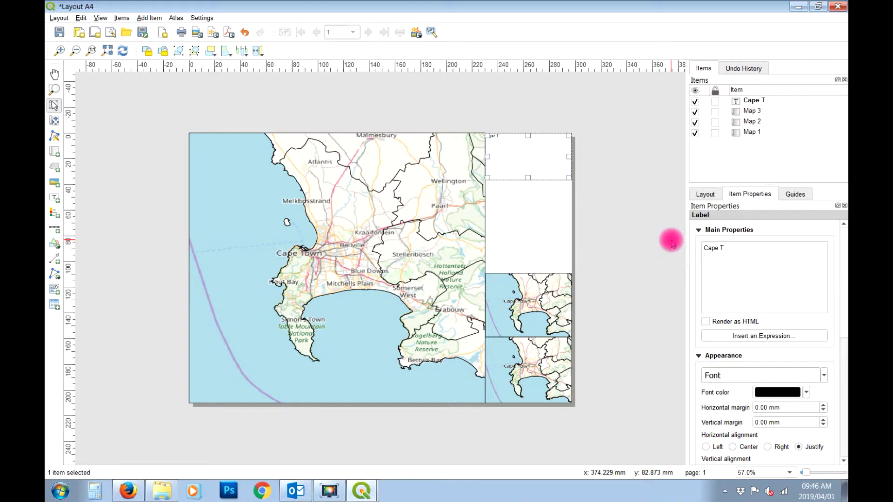
click(743, 378)
scroll(555, 207, down, 3)
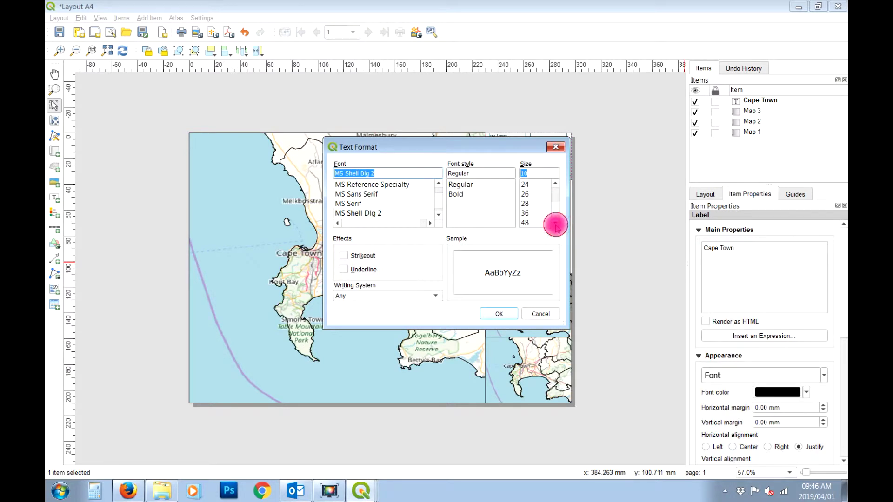
click(525, 213)
drag(510, 147, 411, 214)
click(409, 381)
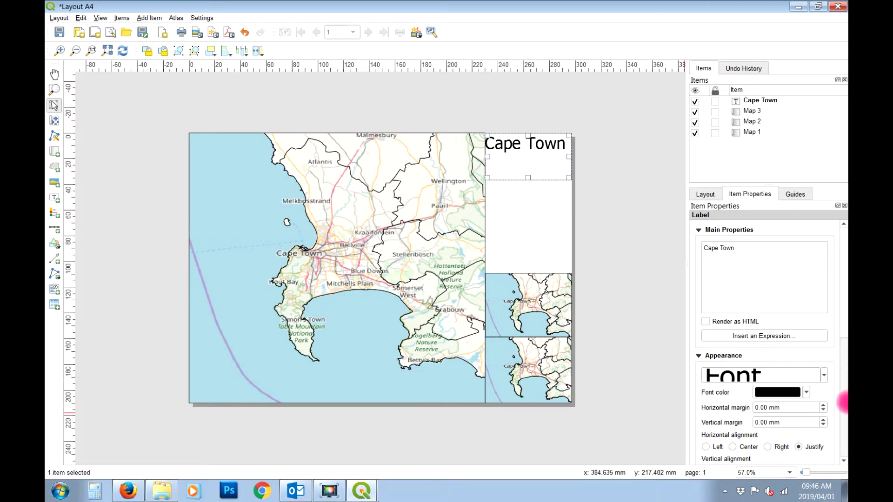
click(756, 382)
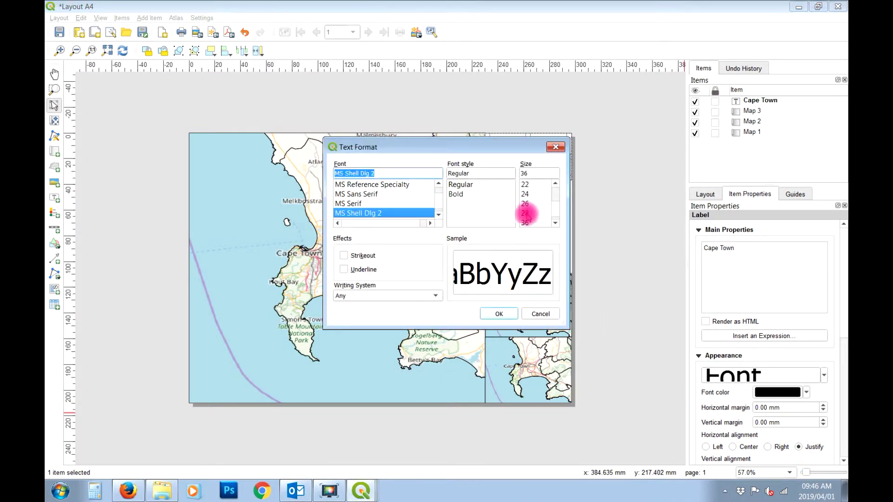
click(526, 204)
click(498, 314)
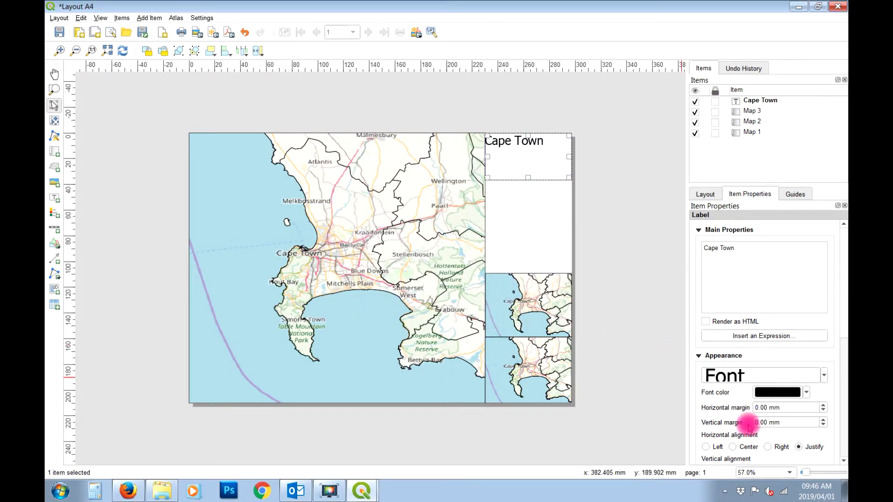
Align the title Center and Middle, and shorten its box to fit the text
click(733, 446)
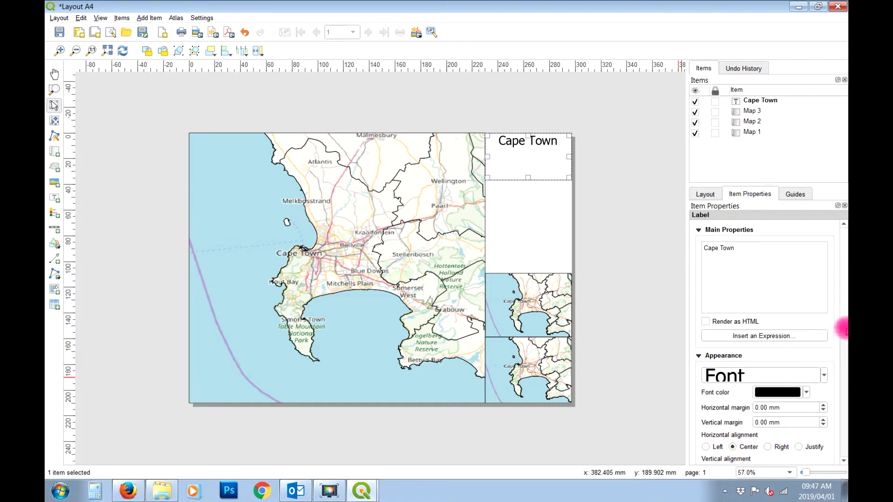
scroll(841, 328, down, 3)
click(732, 400)
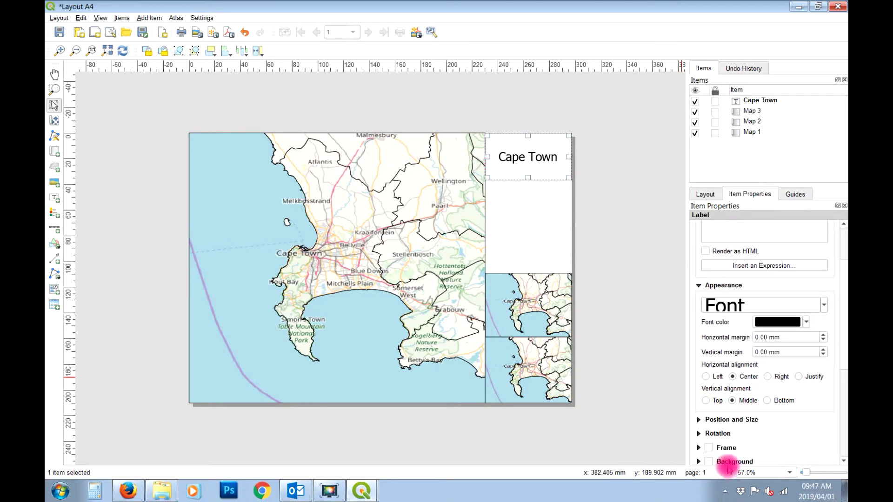
scroll(711, 451, up, 1)
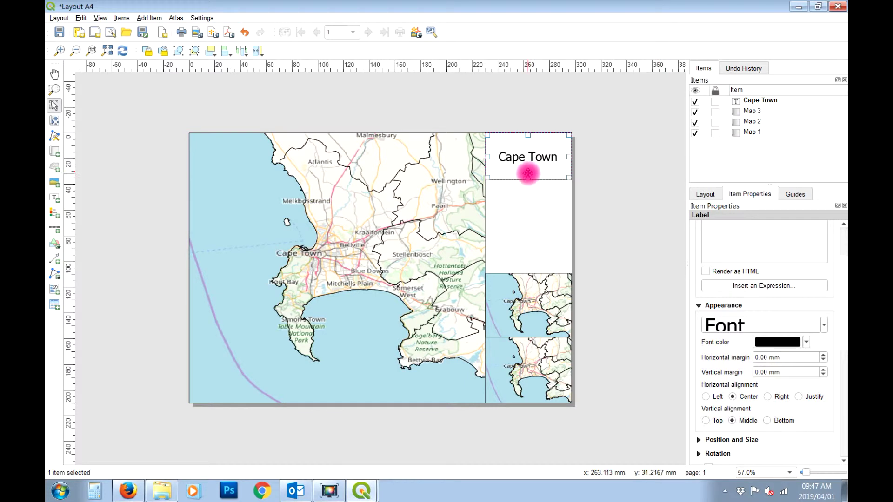
drag(528, 175, 531, 153)
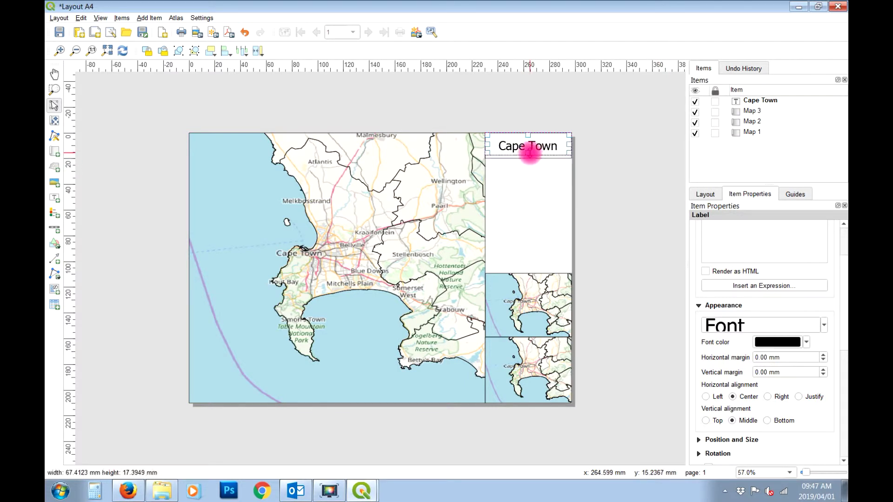
click(612, 173)
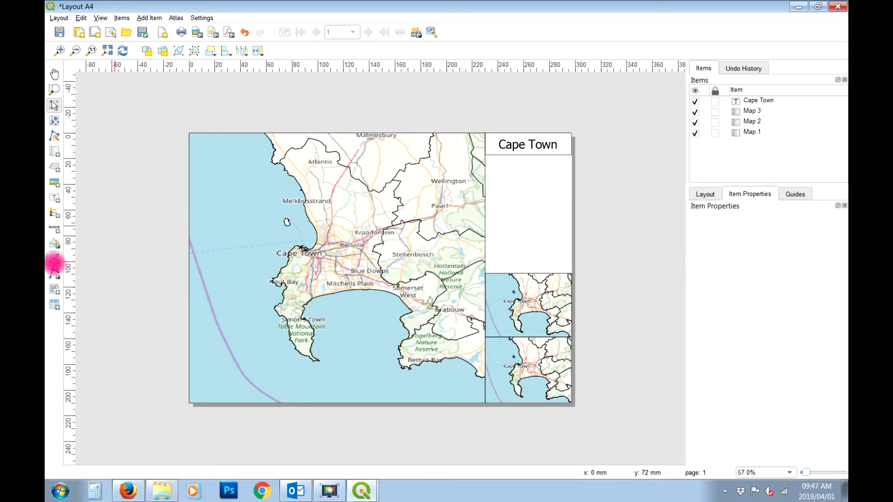
Draw a rectangle filling the space below the Cape Town title and open its fill style
click(55, 243)
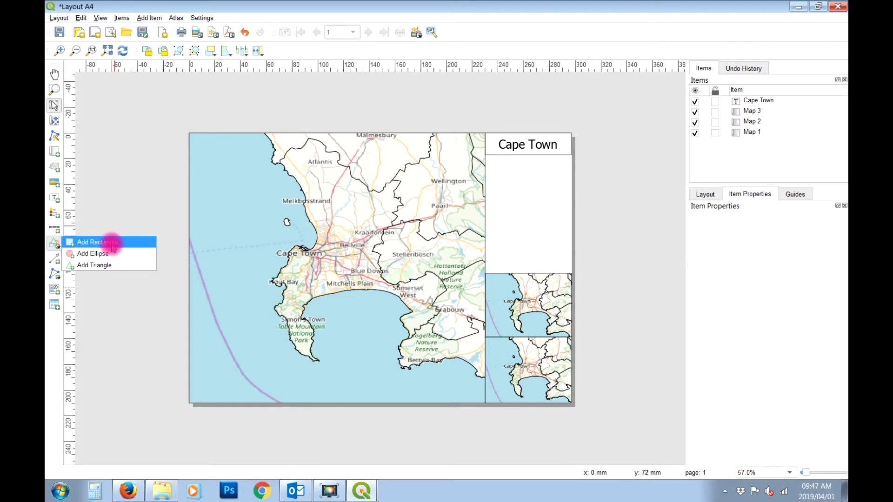
click(110, 241)
drag(485, 155, 571, 272)
scroll(842, 288, down, 2)
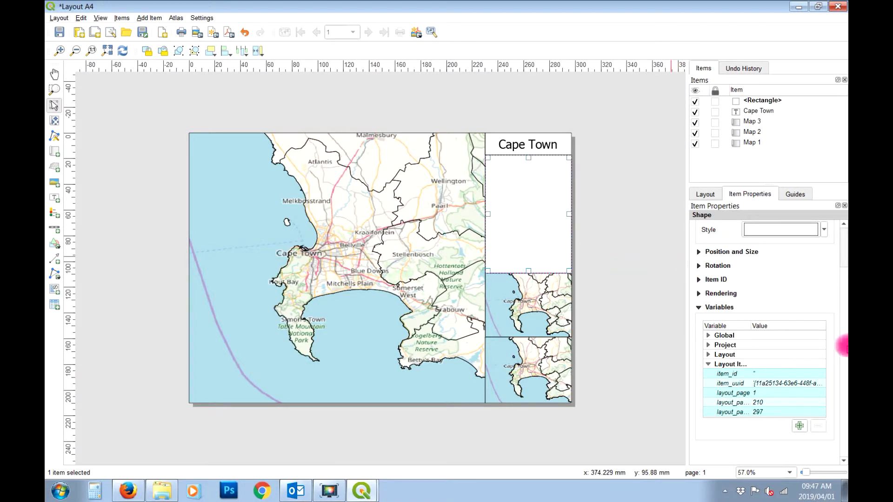
scroll(842, 265, up, 2)
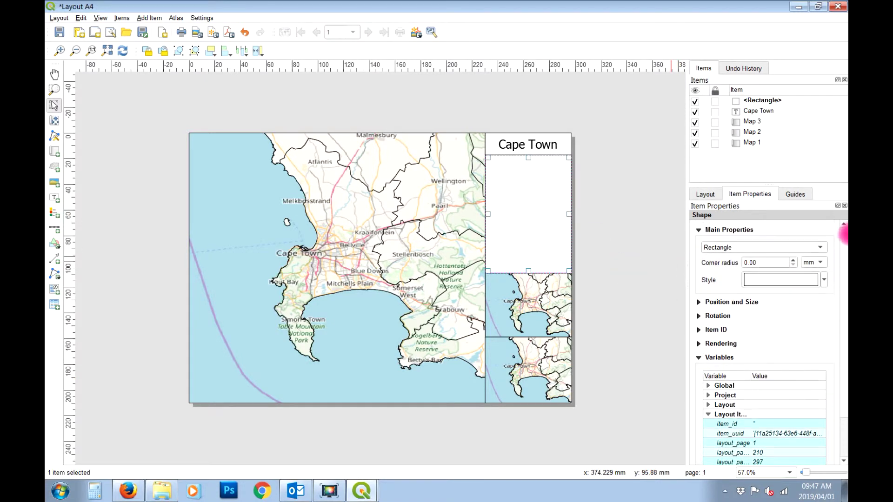
click(785, 282)
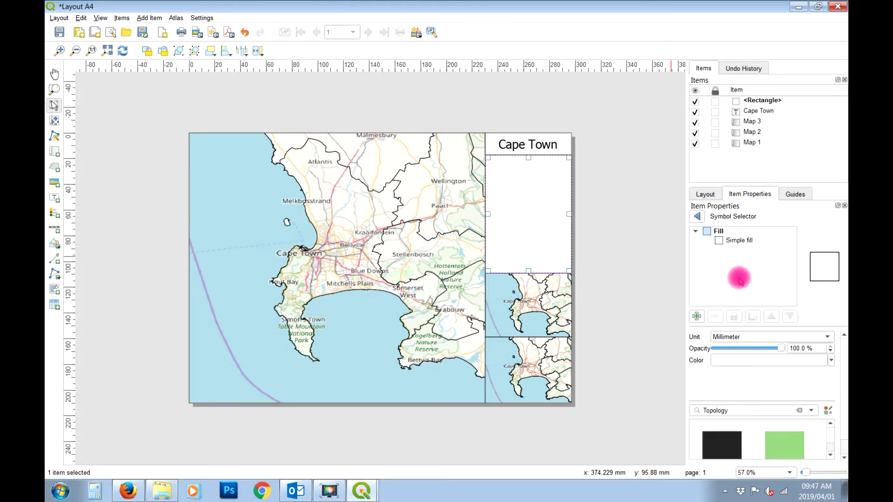
click(613, 255)
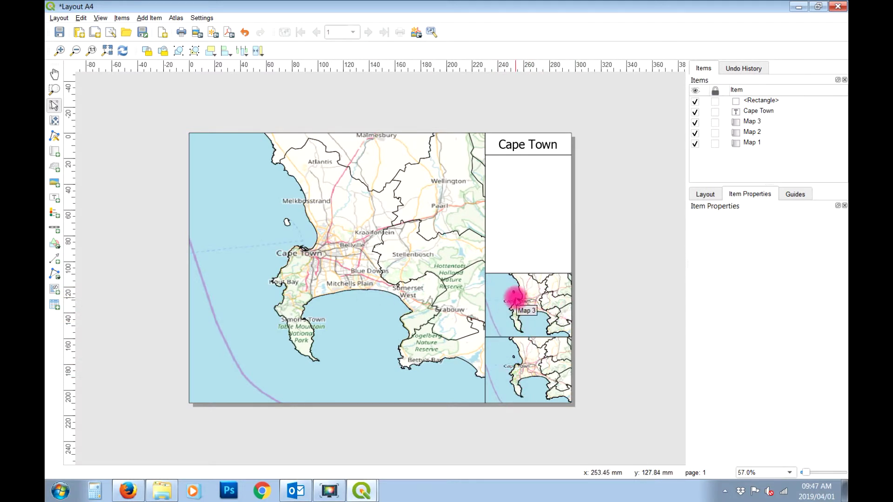
Set Map 1 to a 1:50000 scale and pan it to centre on central Cape Town
click(330, 262)
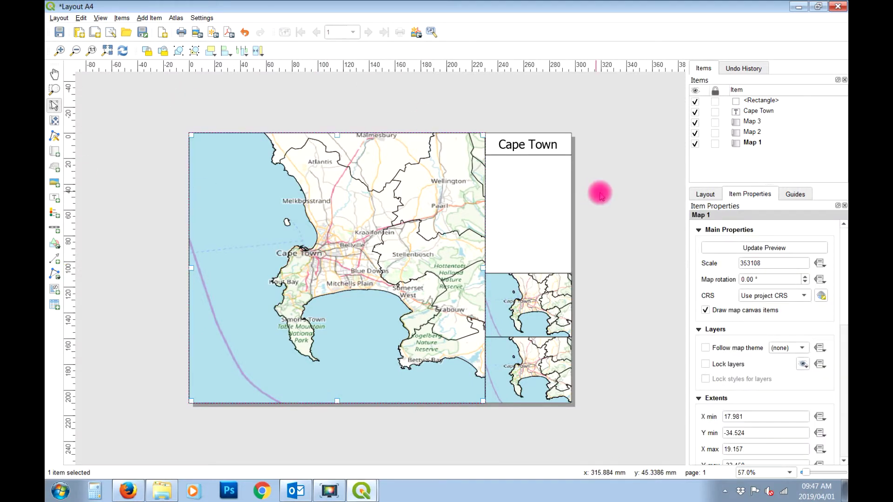
double_click(765, 264)
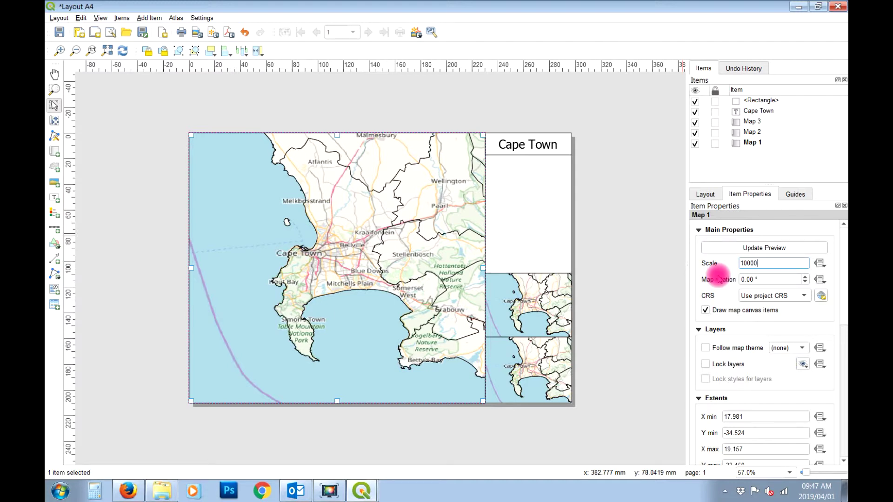
key(Return)
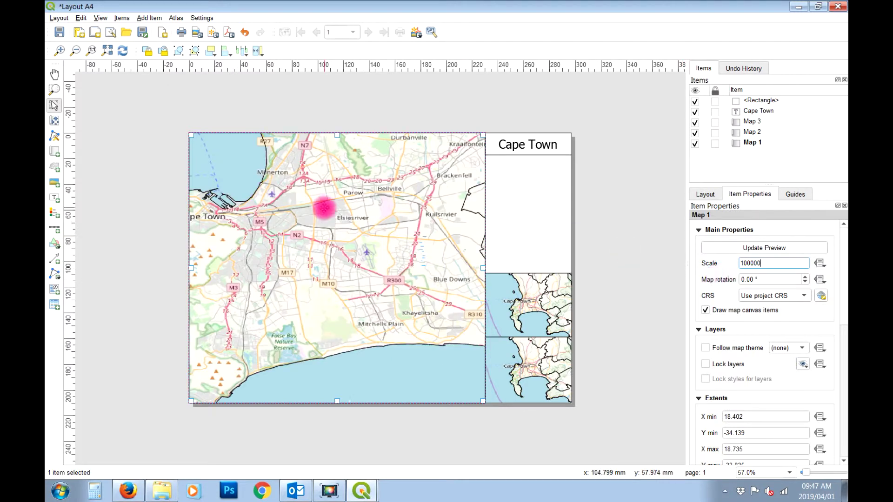
click(55, 121)
drag(243, 195, 329, 269)
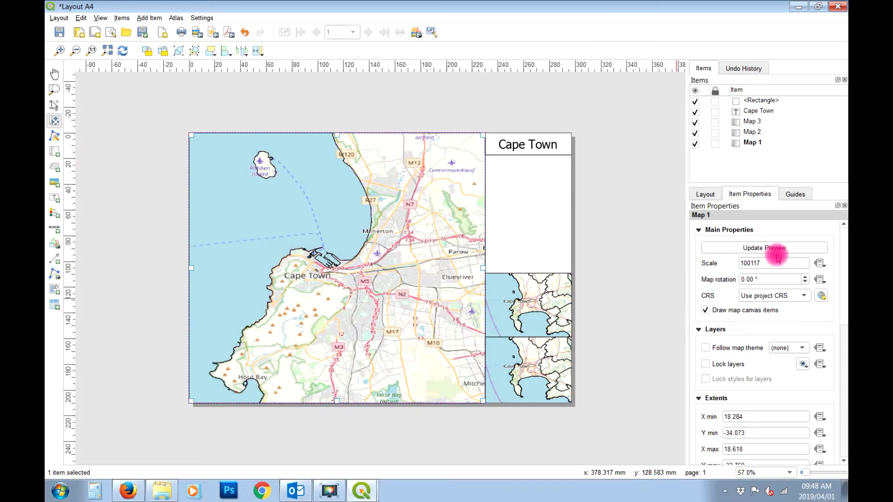
drag(771, 263, 679, 265)
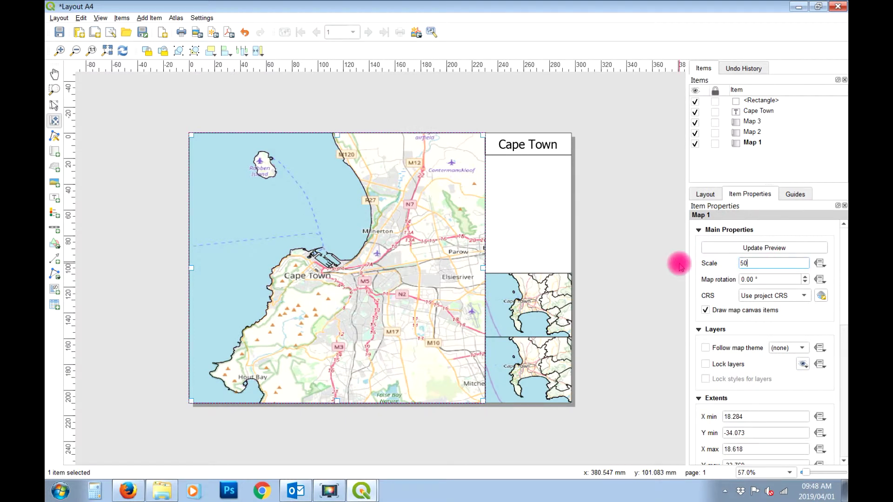
key(Return)
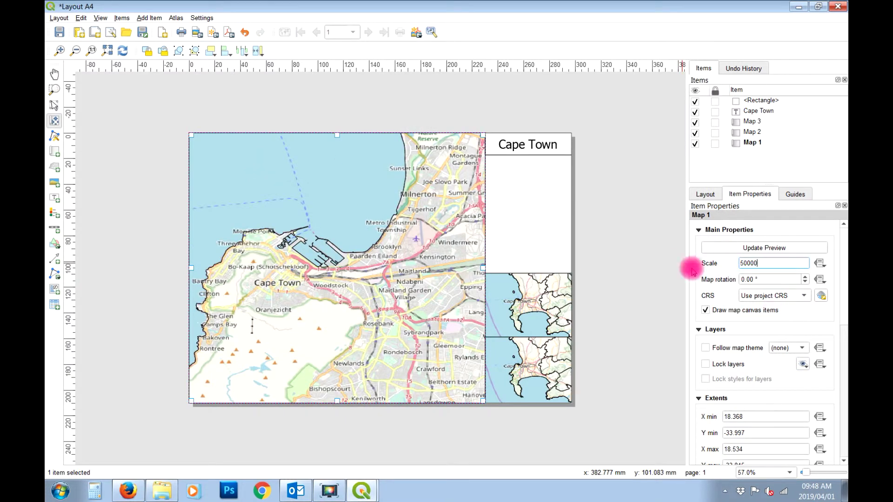
drag(289, 295, 343, 347)
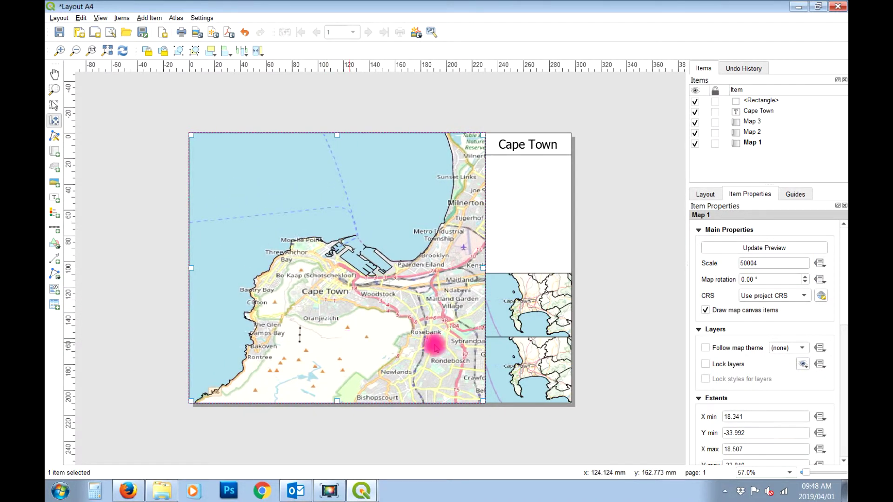
click(779, 263)
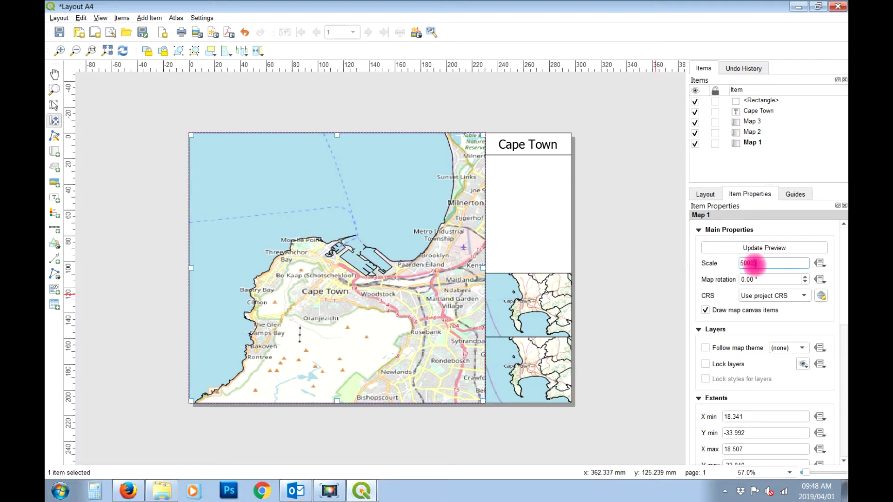
key(Return)
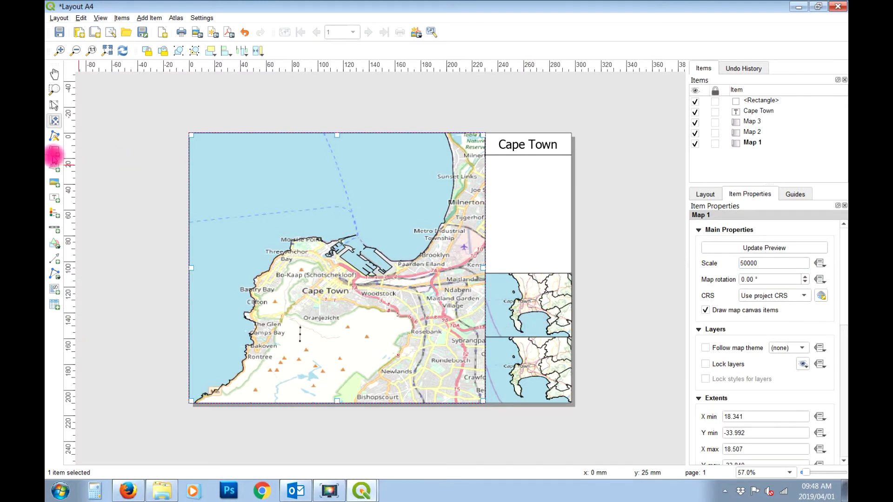
Set inset Map 3 to a 1:1500000 scale and nudge its content to recentre
click(55, 106)
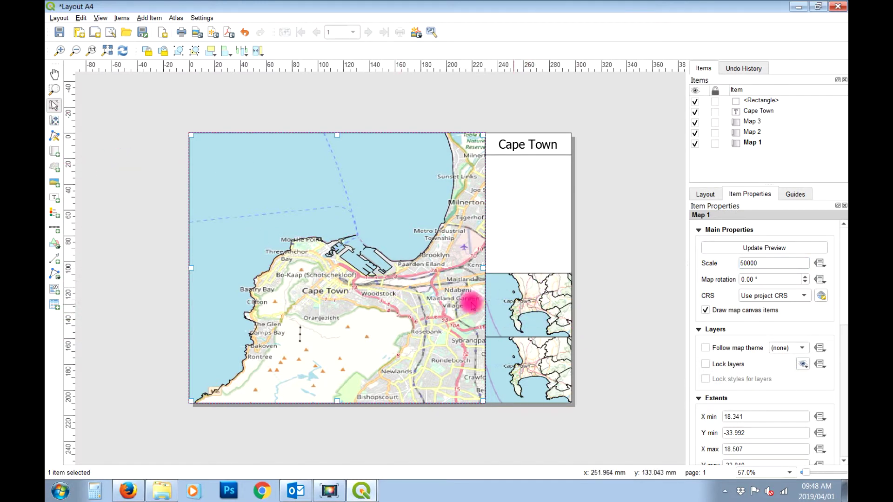
click(552, 300)
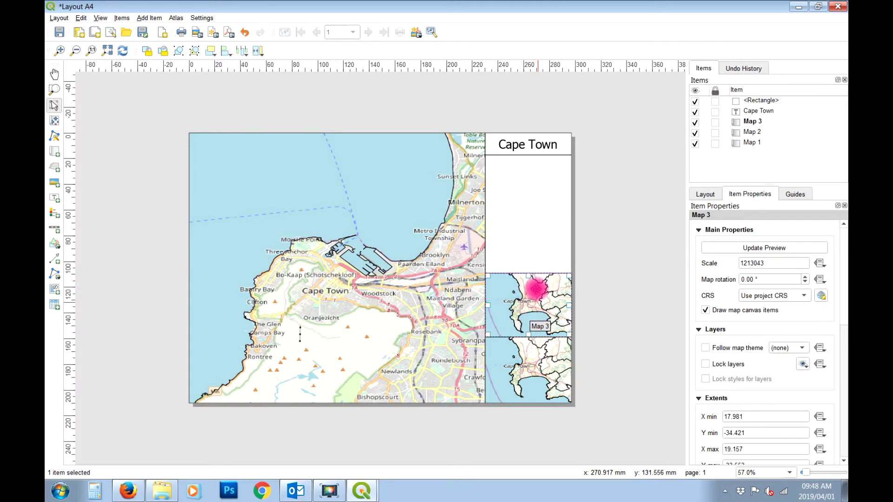
double_click(774, 263)
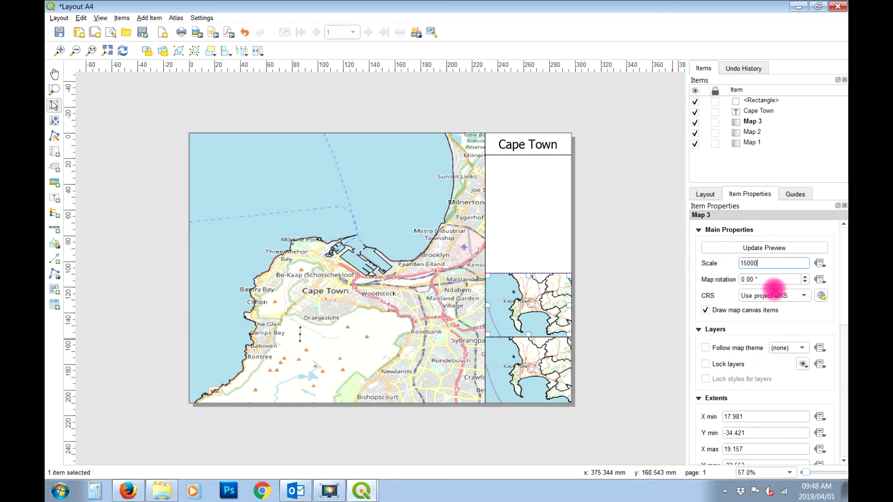
text(1500000)
key(Return)
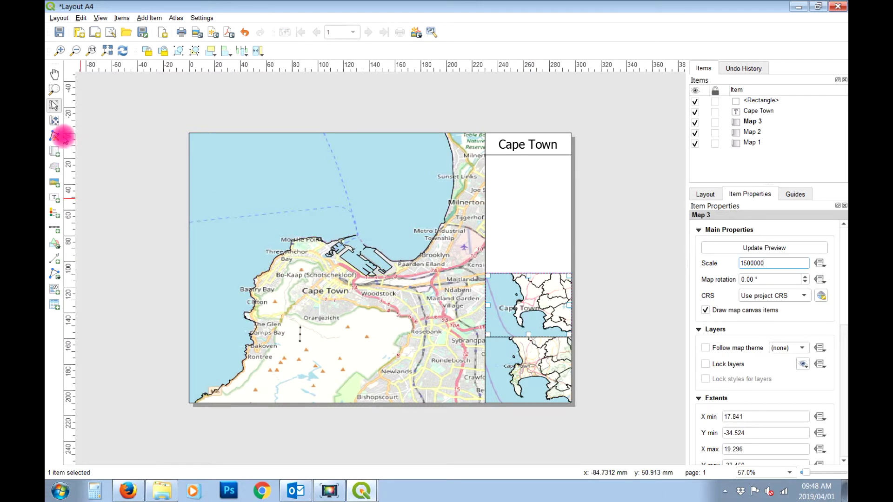
click(54, 121)
mouse_move(535, 302)
mouse_down()
mouse_move(510, 309)
mouse_move(522, 297)
mouse_move(539, 305)
mouse_up()
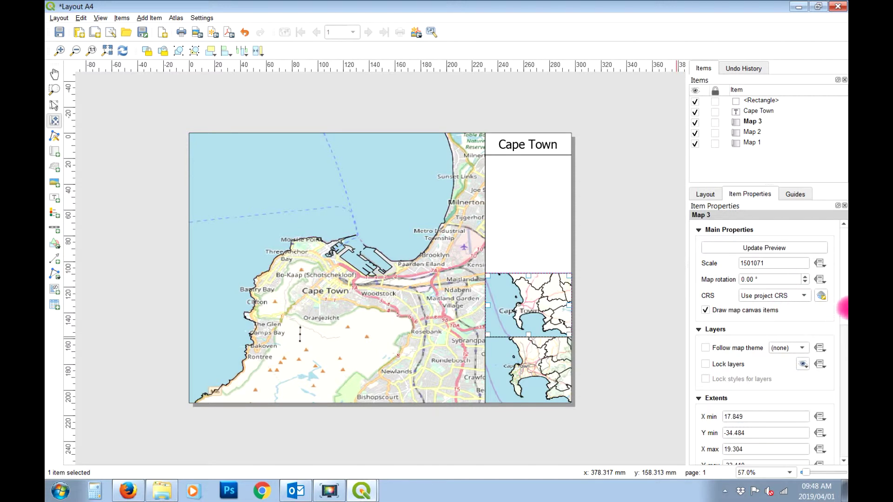
drag(842, 285, 841, 365)
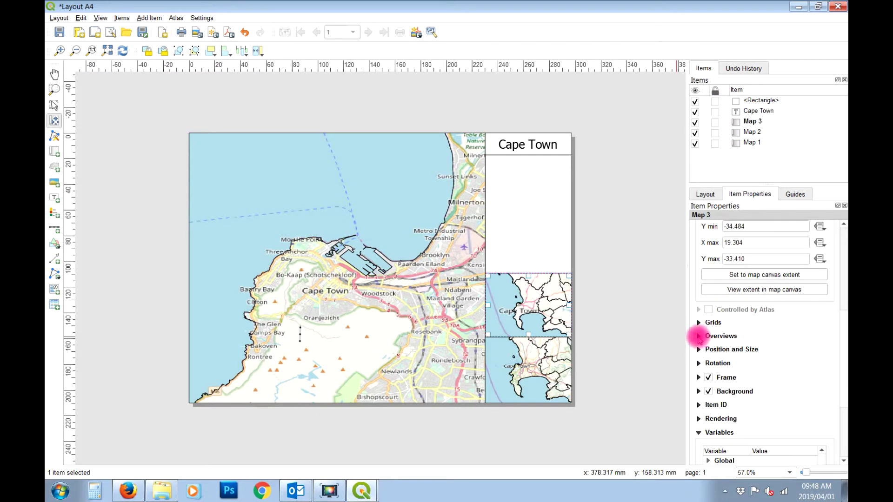
Add an overview to Map 3 that outlines Map 1's extent
click(698, 336)
click(718, 285)
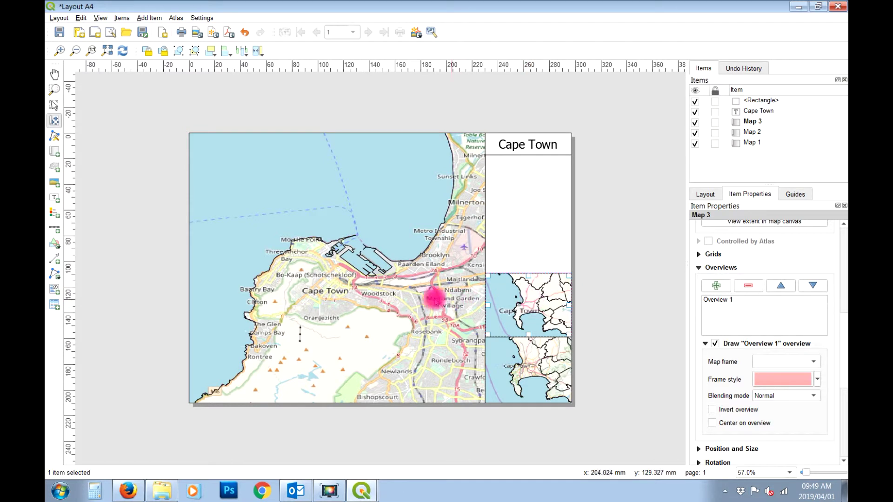
click(796, 361)
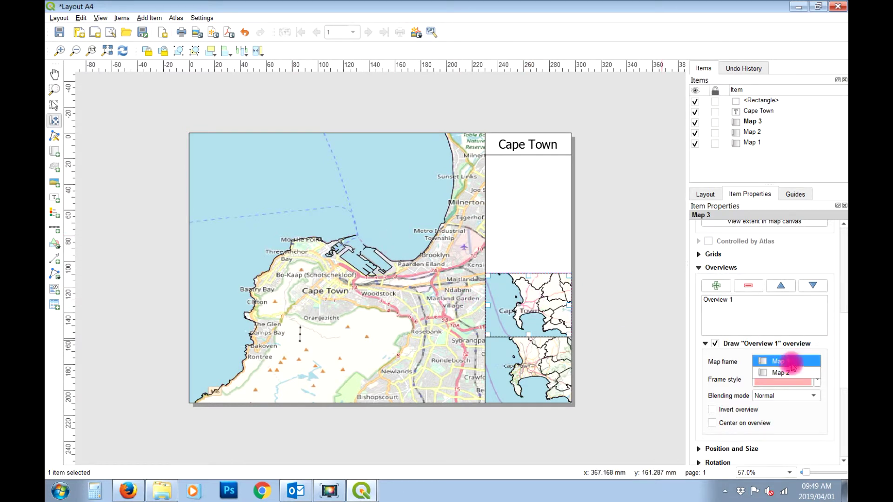
click(774, 363)
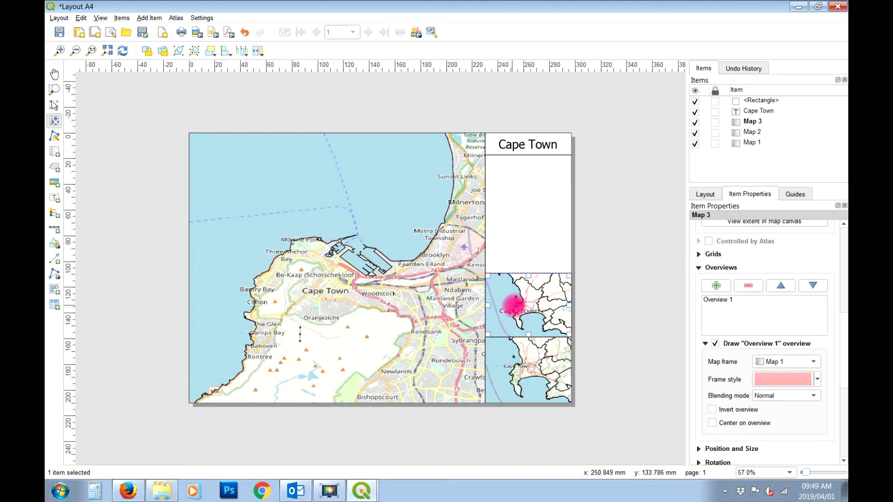
Colour the overview marker's fill red and adjust its opacity
click(785, 379)
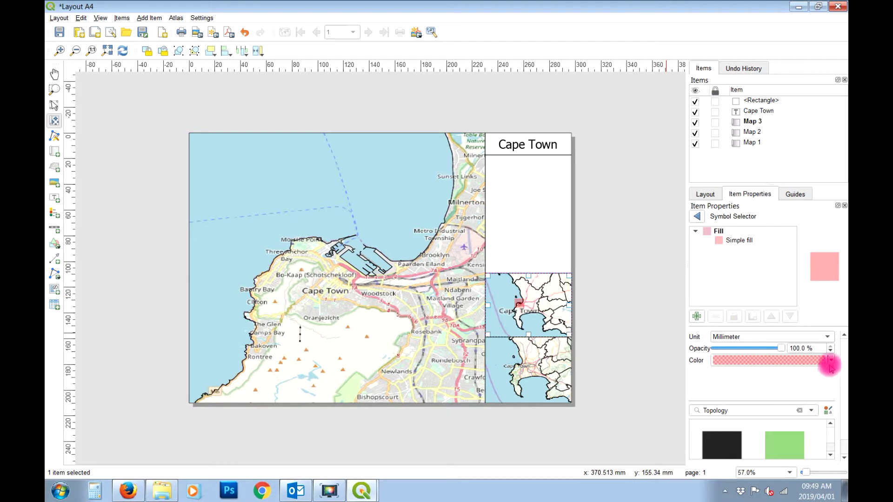
click(814, 362)
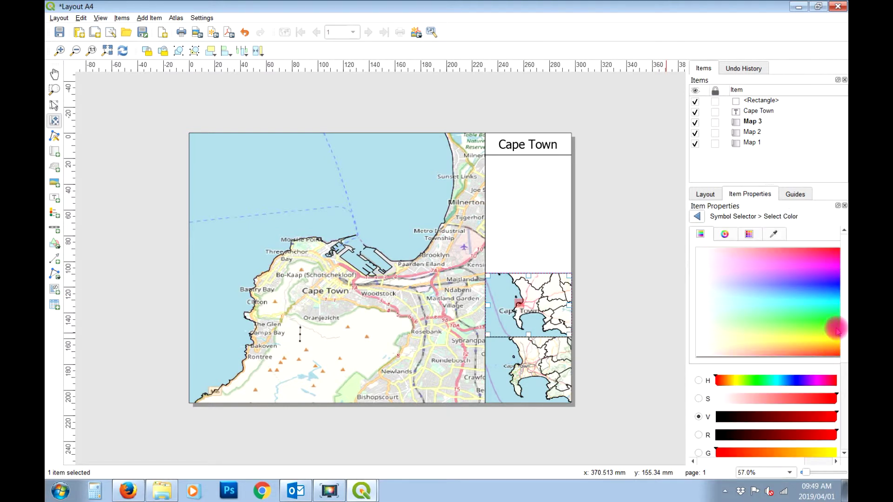
scroll(843, 361, down, 5)
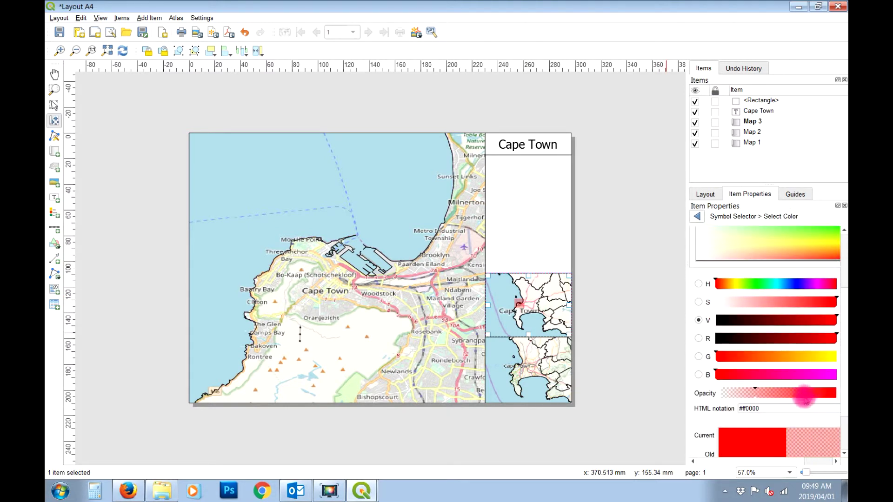
click(803, 393)
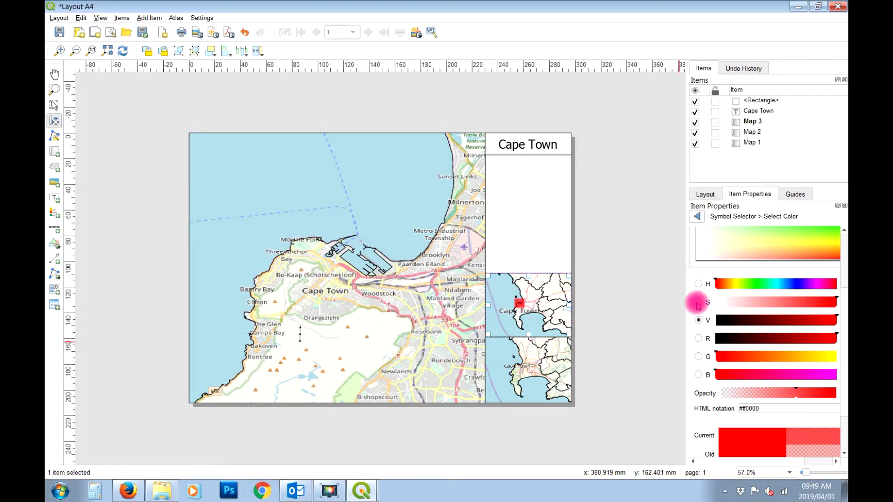
click(698, 216)
click(696, 218)
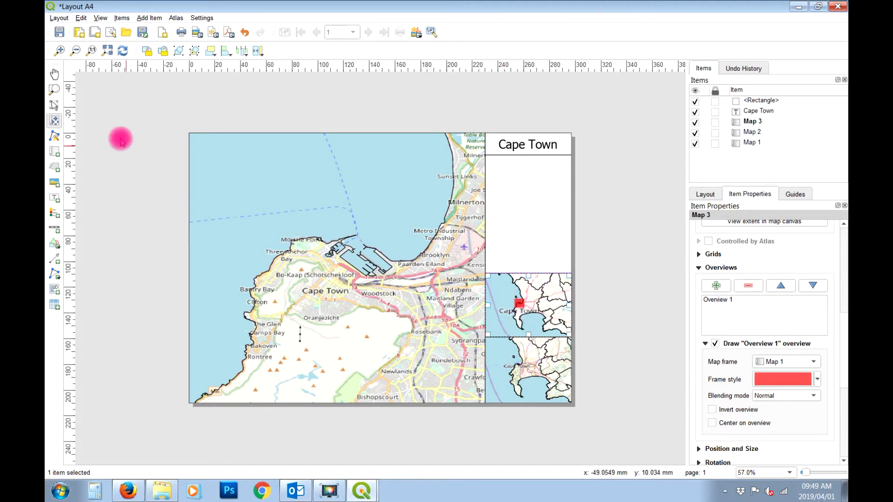
Add an overview to the lower inset Map 2 with Map 3 as its map frame
click(54, 105)
click(523, 370)
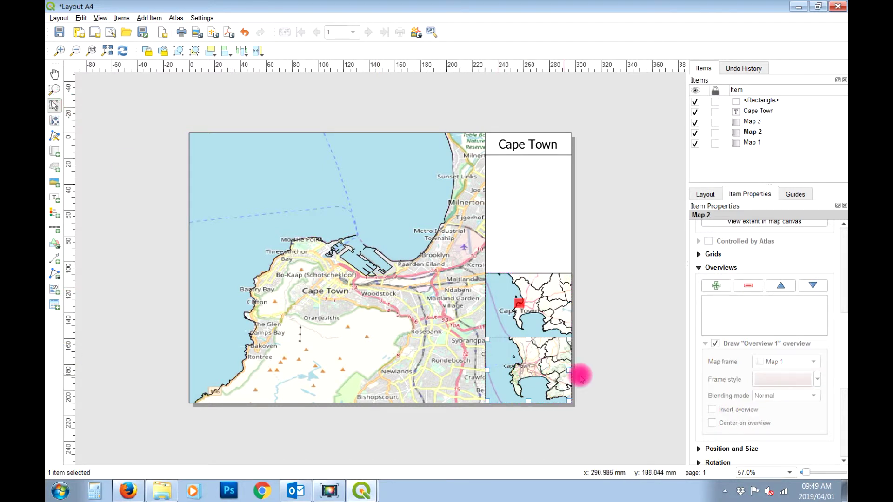
click(699, 268)
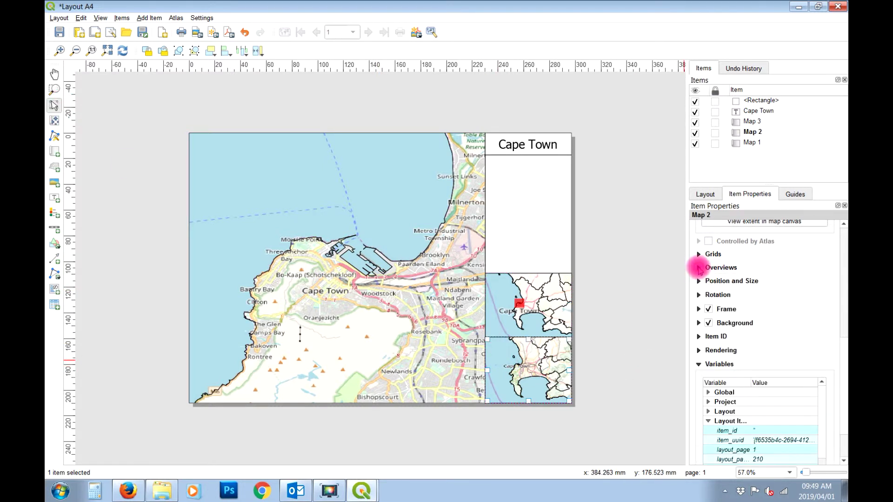
click(699, 268)
click(712, 285)
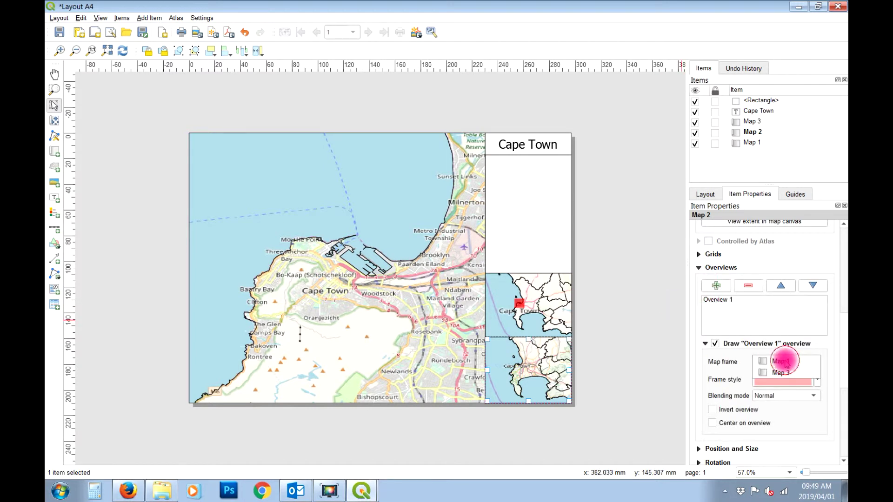
click(782, 372)
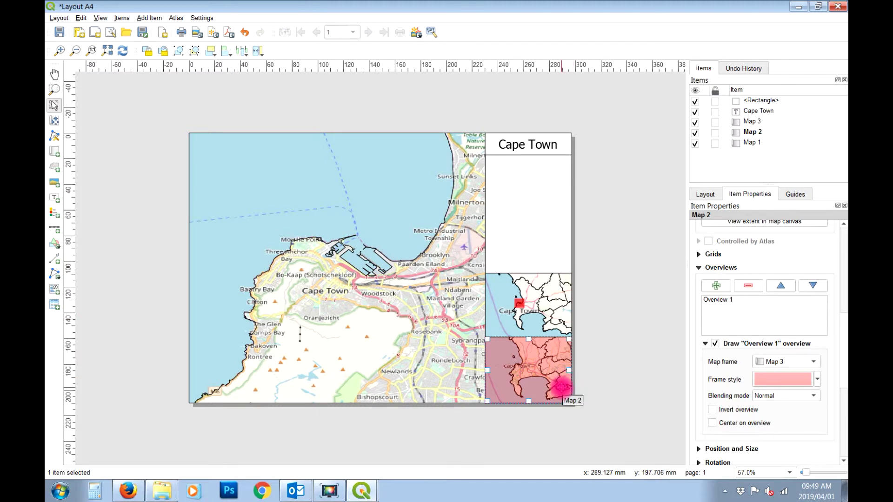
Give the overview frame a solid red simple fill
click(791, 379)
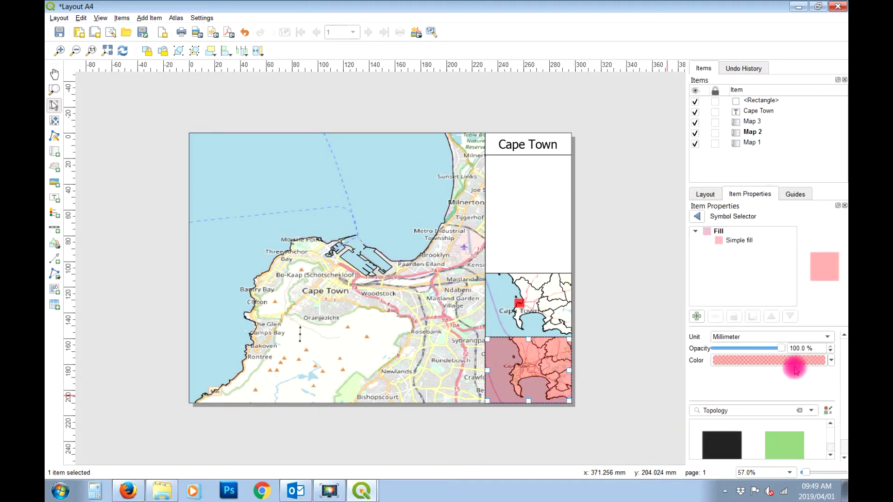
click(739, 243)
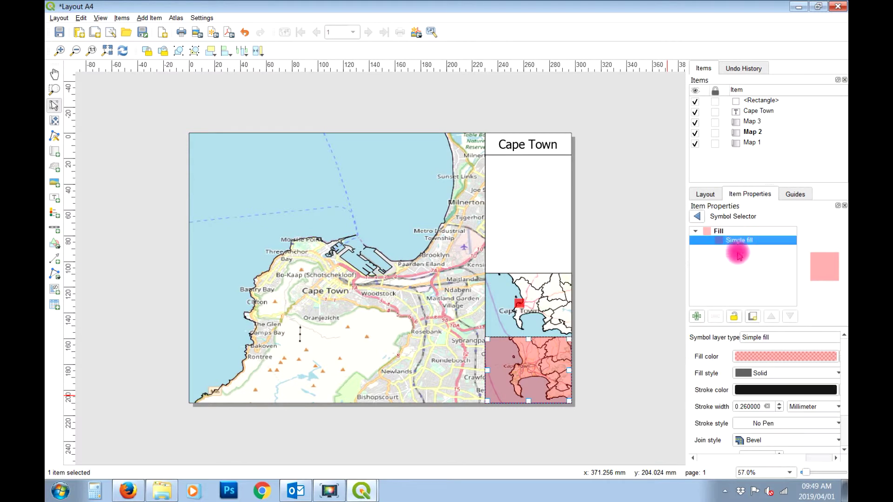
click(803, 360)
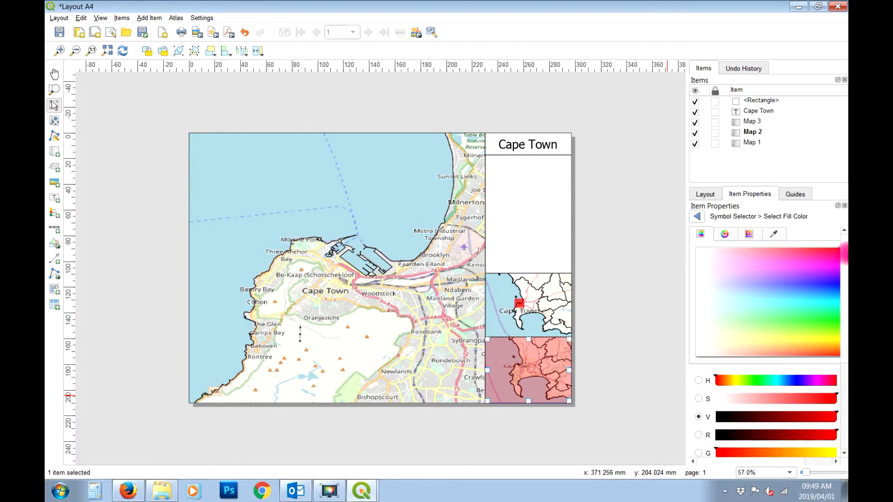
scroll(844, 311, down, 5)
click(801, 373)
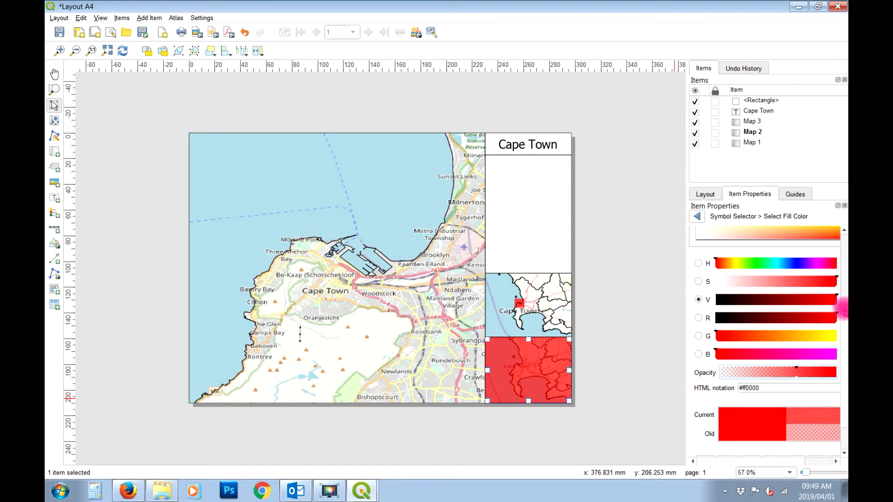
scroll(843, 310, up, 5)
click(696, 216)
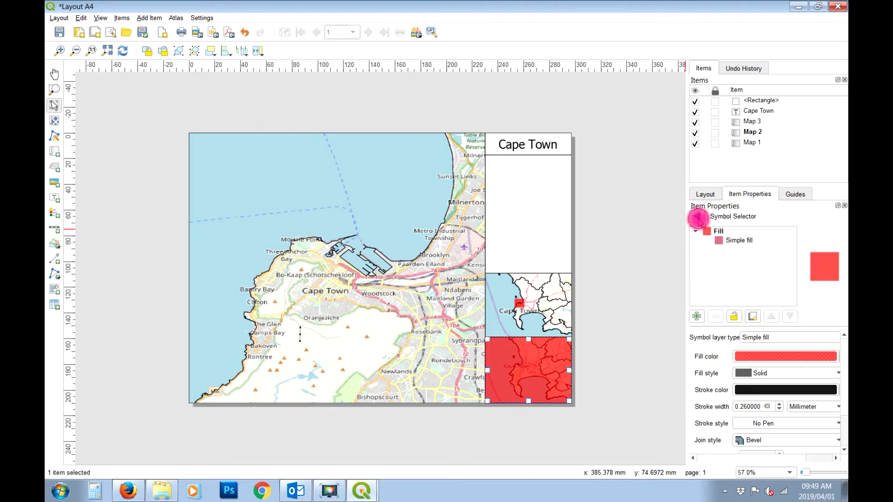
click(697, 217)
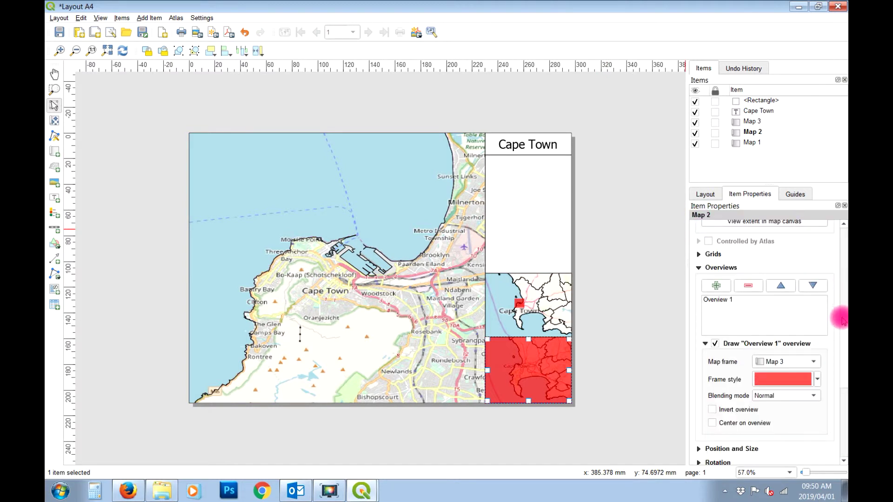
Set Map 2's scale to 30000000, then 20000000, and recentre South Africa in the frame
scroll(843, 304, up, 10)
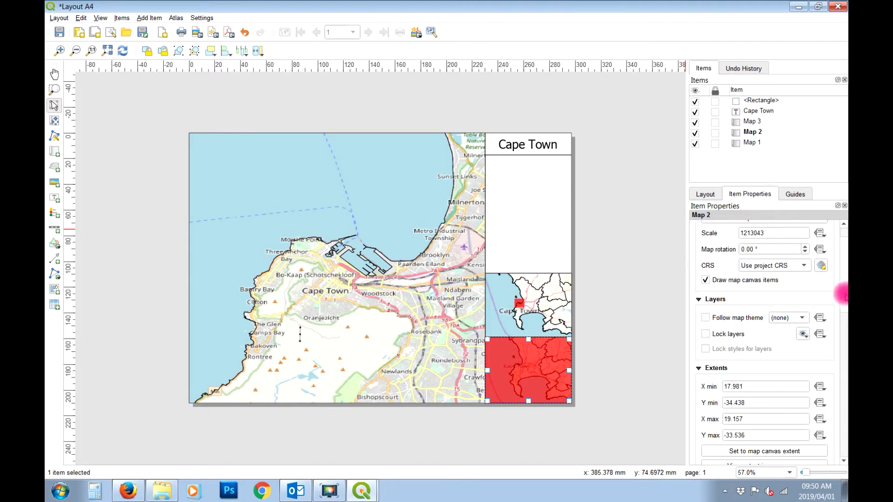
scroll(843, 288, up, 1)
double_click(773, 263)
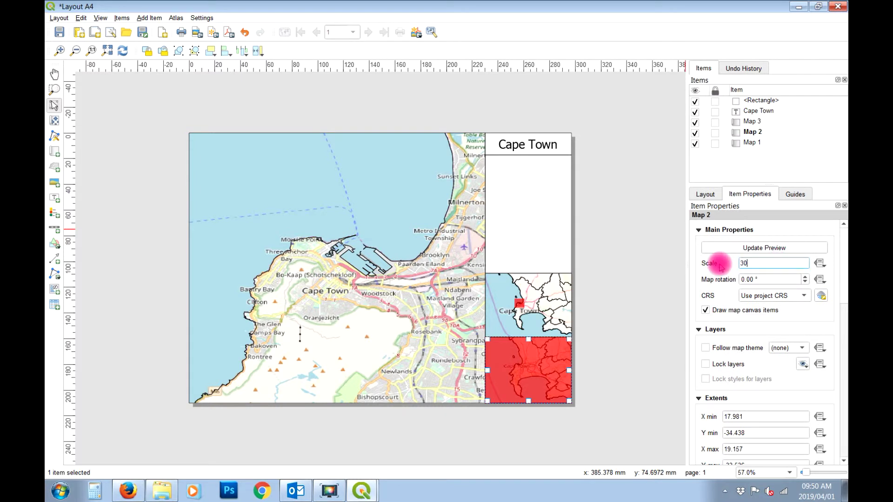
key(Return)
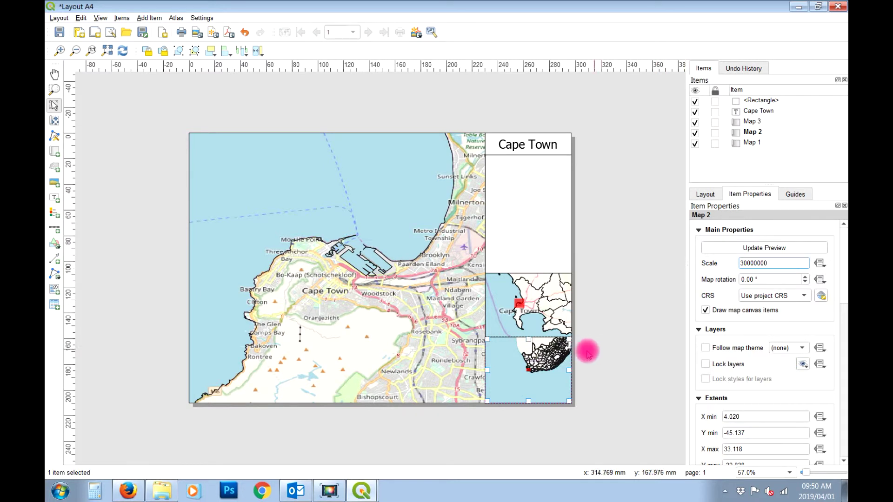
drag(783, 262, 718, 265)
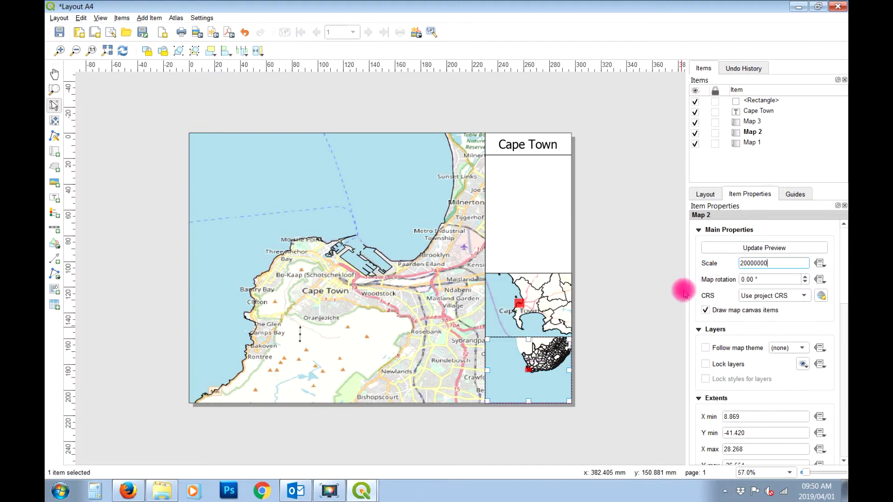
key(Return)
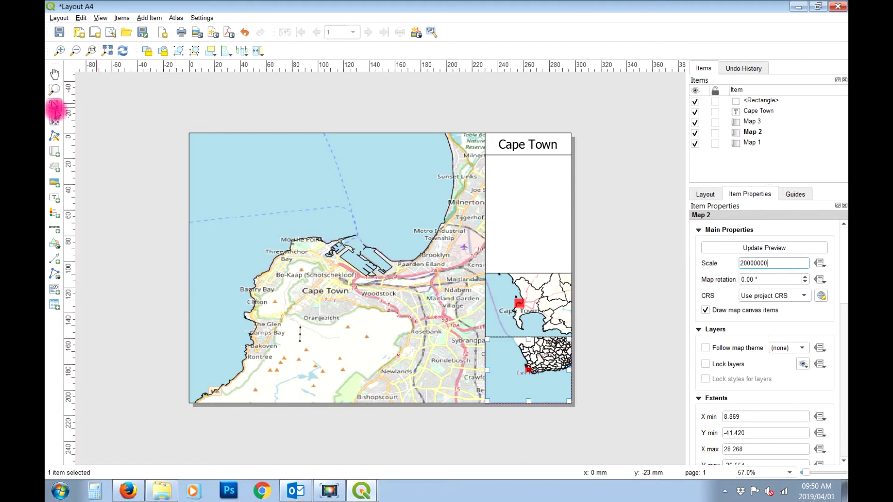
click(53, 121)
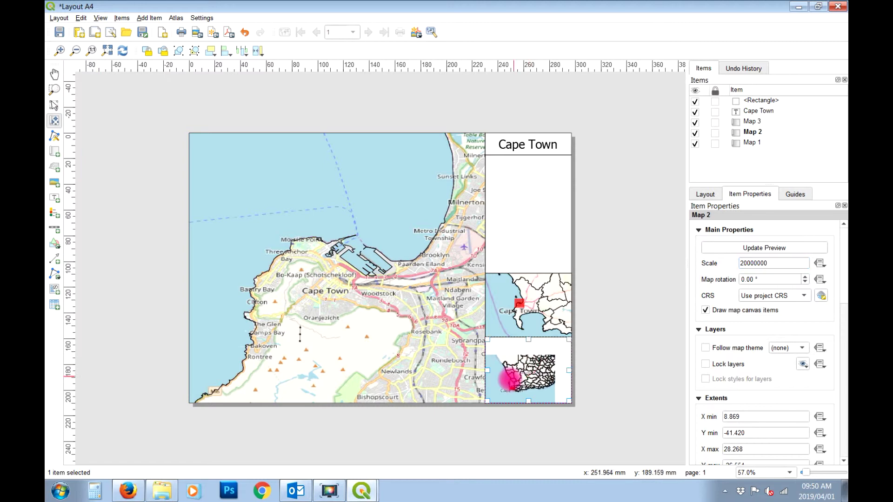
drag(500, 384, 515, 382)
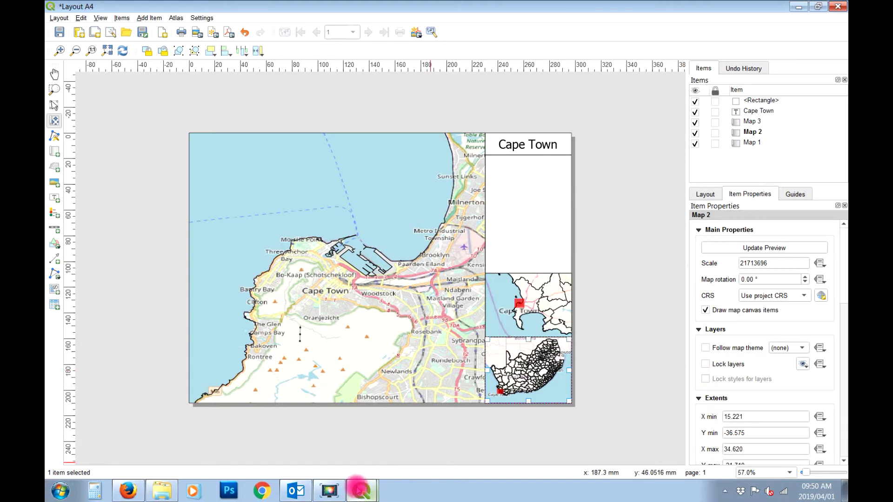
In the main window, uncheck the OSM Standard and LocalMunicipalities2011 layers, then return to the layout
click(335, 443)
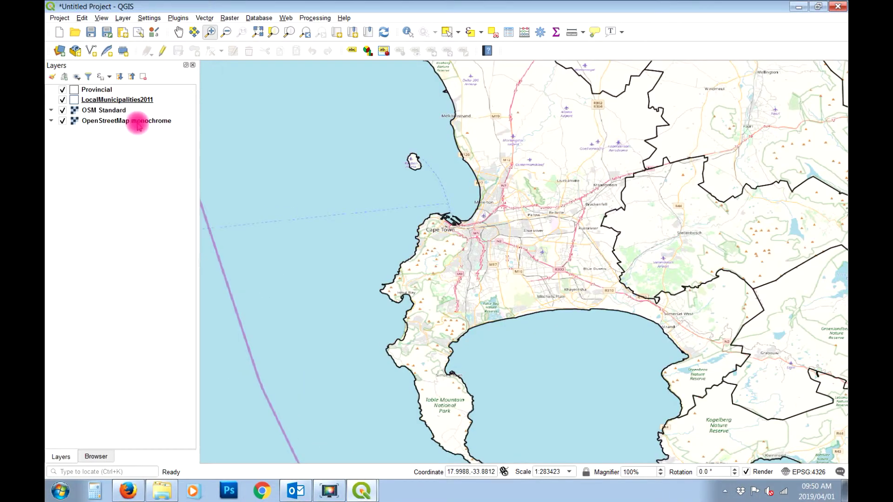
click(62, 111)
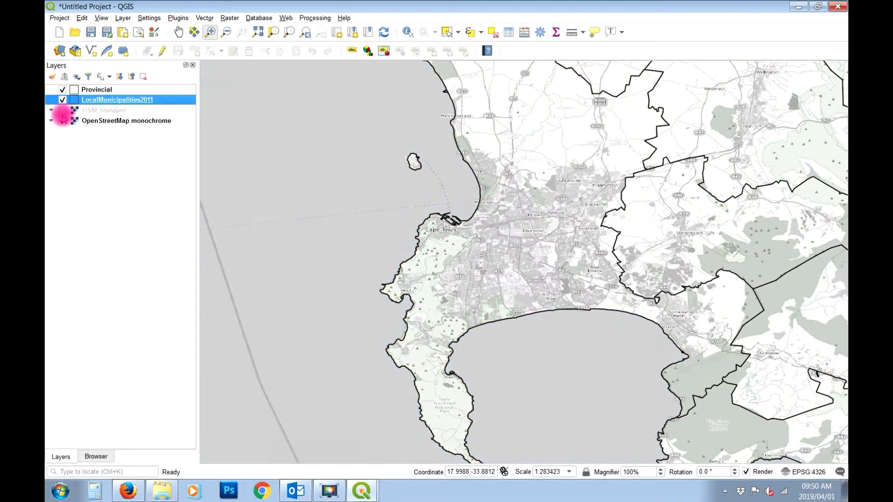
click(62, 100)
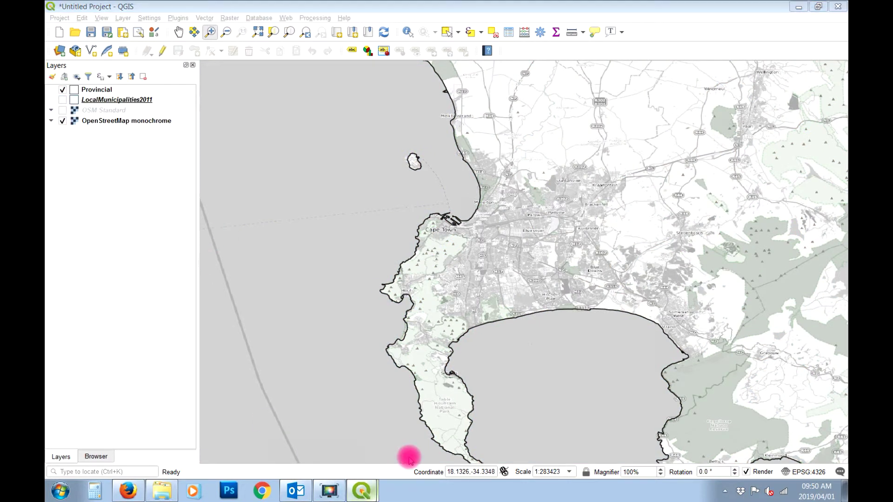
click(369, 462)
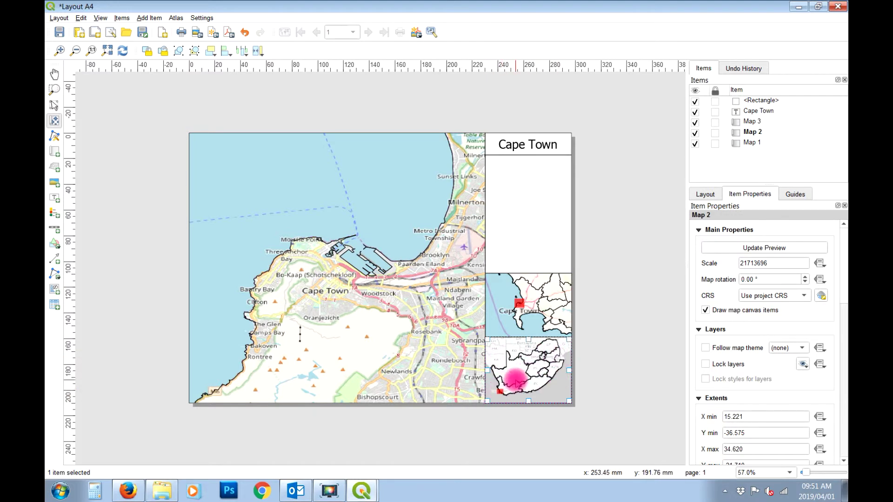
Tick Lock layers for Map 2, then select the regional inset Map 3
click(705, 365)
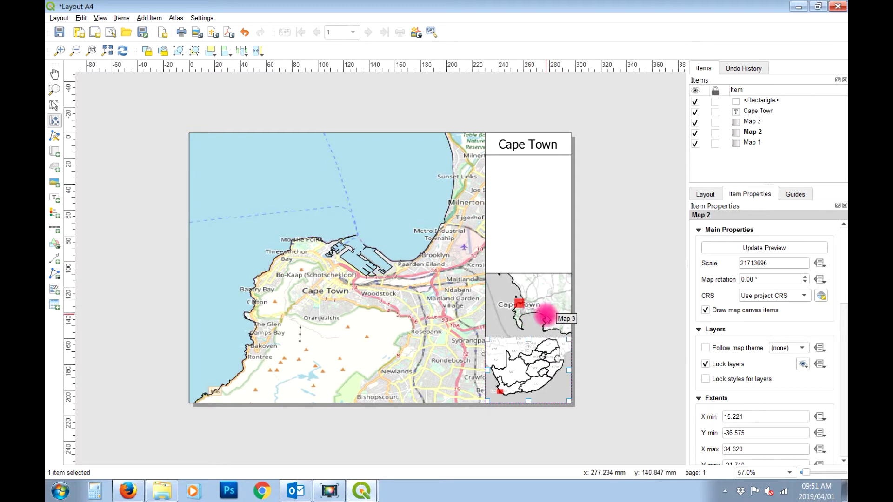
click(54, 105)
click(564, 309)
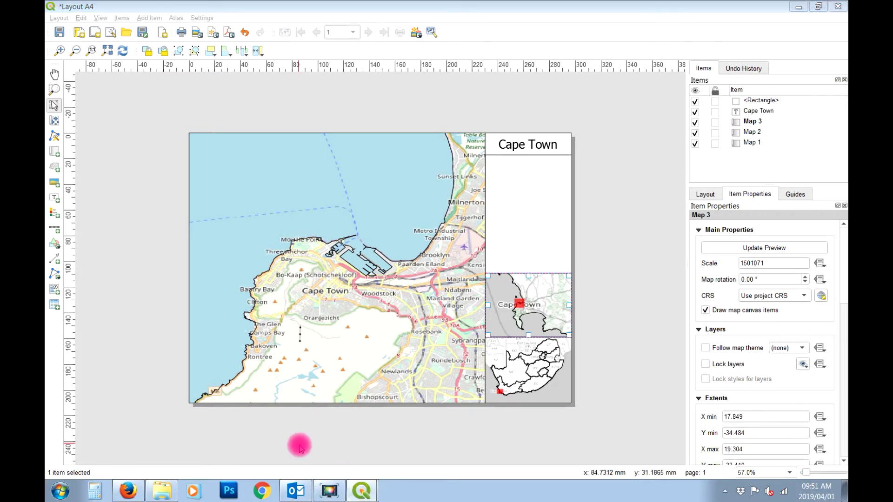
Re-check LocalMunicipalities2011 in the main window and return to the print layout
click(327, 448)
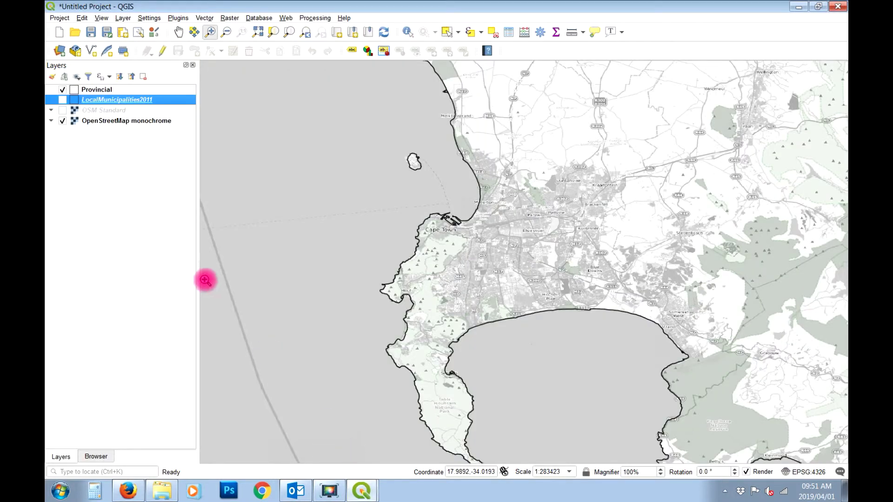
click(62, 100)
click(364, 492)
click(366, 461)
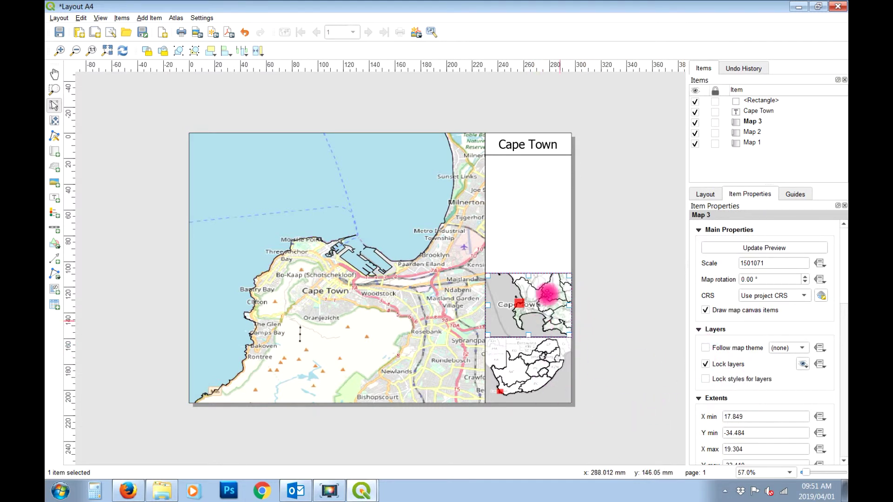
Select the main Cape Town map, Map 1, then bring up the main project window
click(437, 418)
click(359, 303)
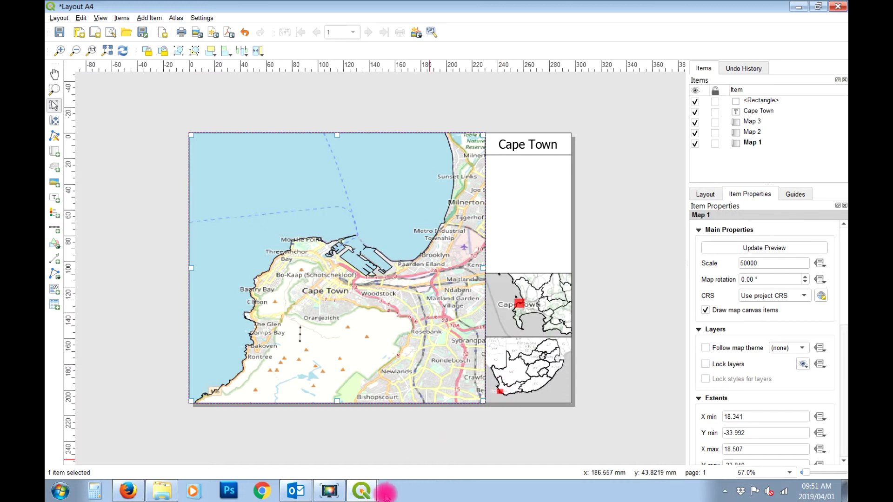
click(360, 491)
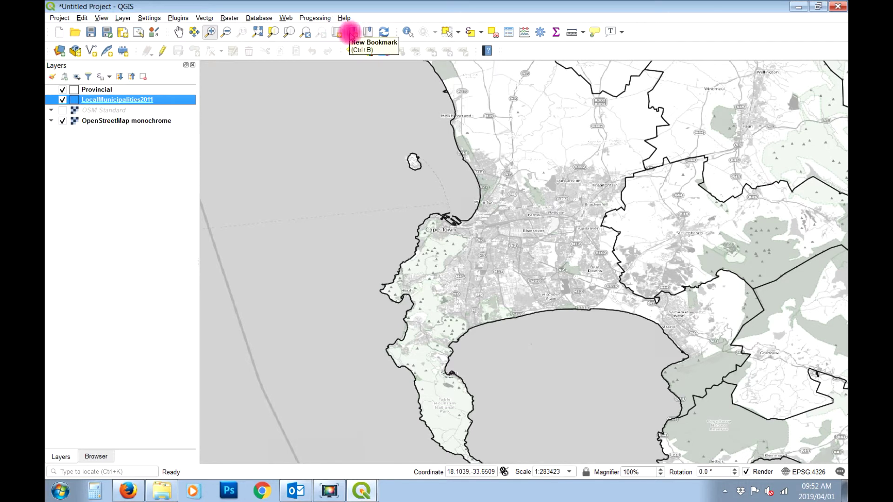
Bookmark the current view as 'Map Extent', re-enable OSM Standard, and return to Layout A4
click(352, 32)
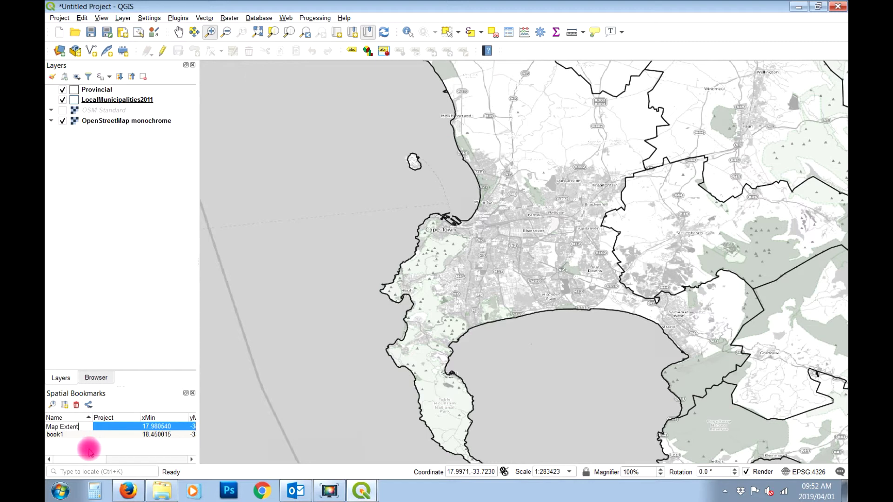
click(92, 426)
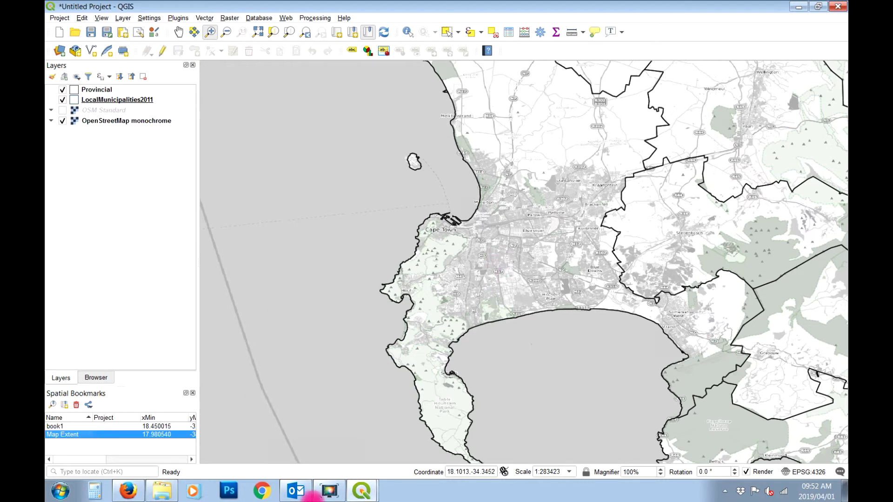
click(363, 488)
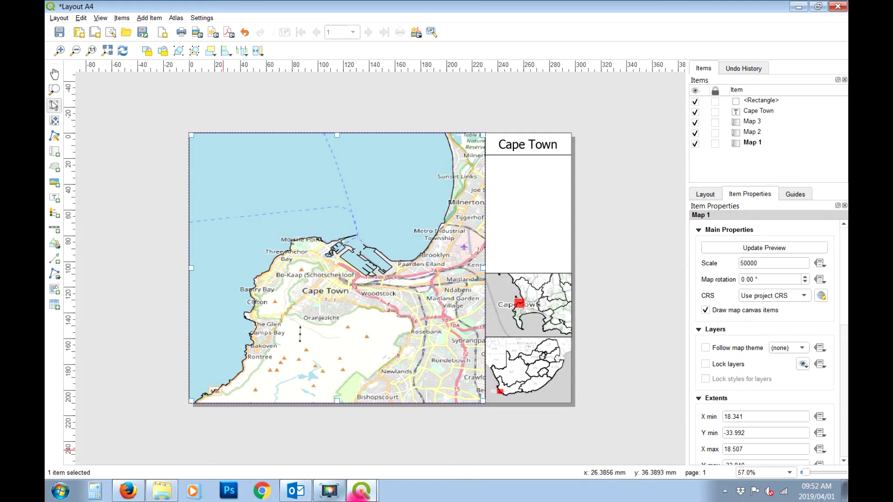
click(362, 491)
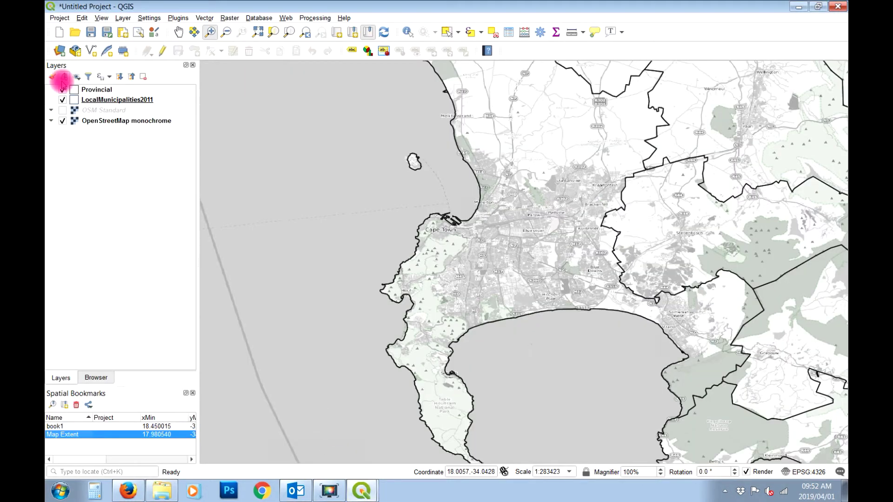
click(62, 110)
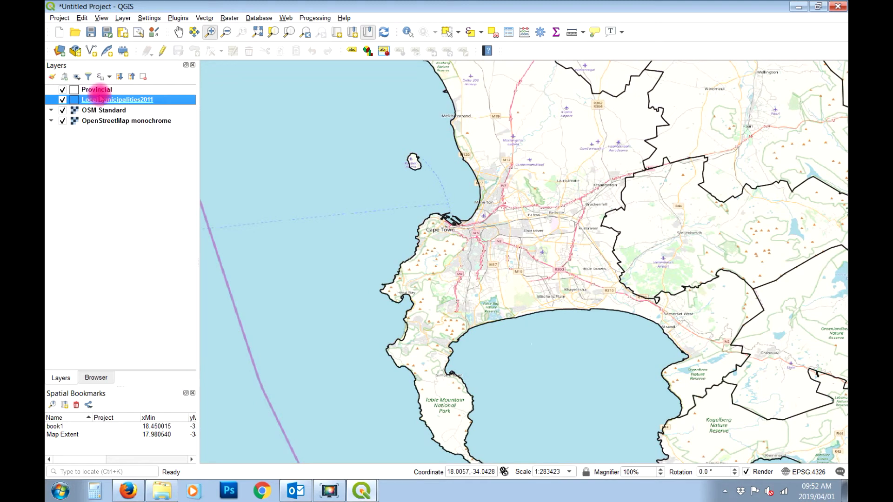
click(361, 489)
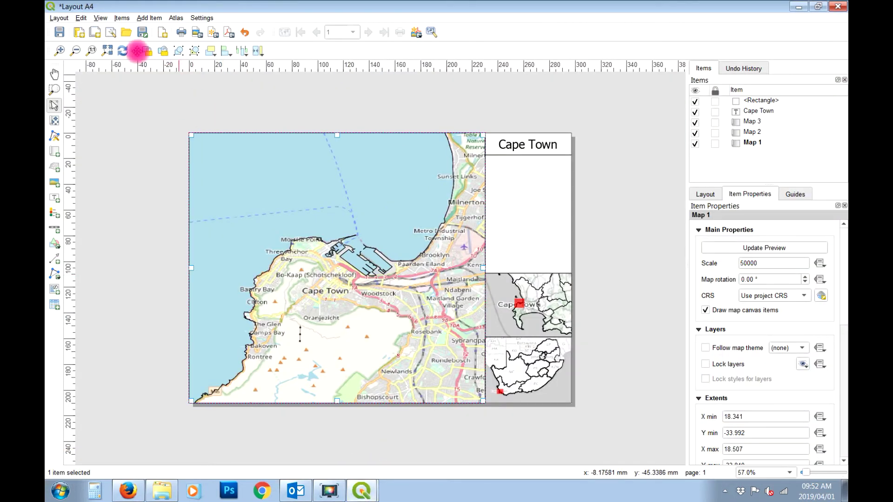
Zoom the layout view to fit the whole page
click(108, 50)
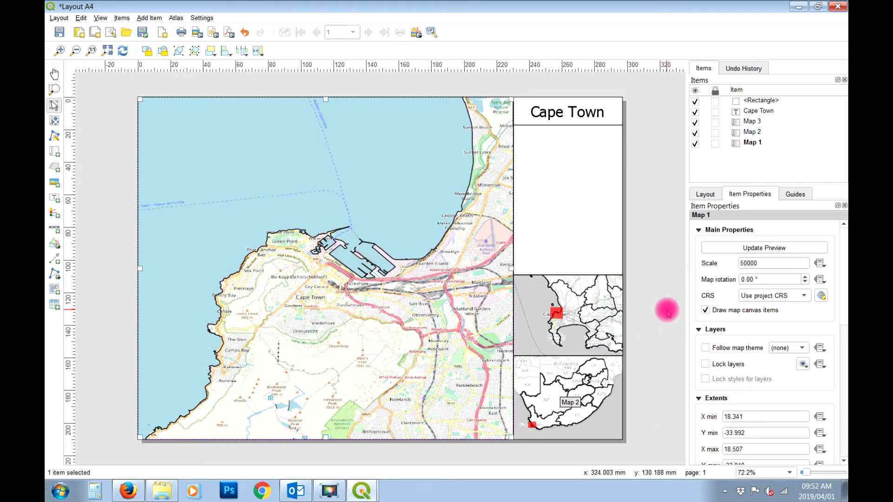
Export the layout as Layout A4.pdf, accepting the default PDF export options
click(227, 33)
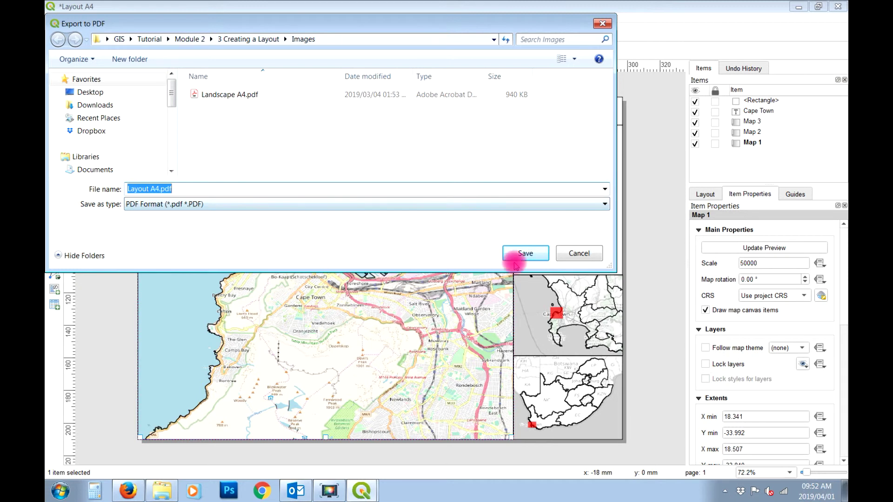
click(526, 253)
click(495, 281)
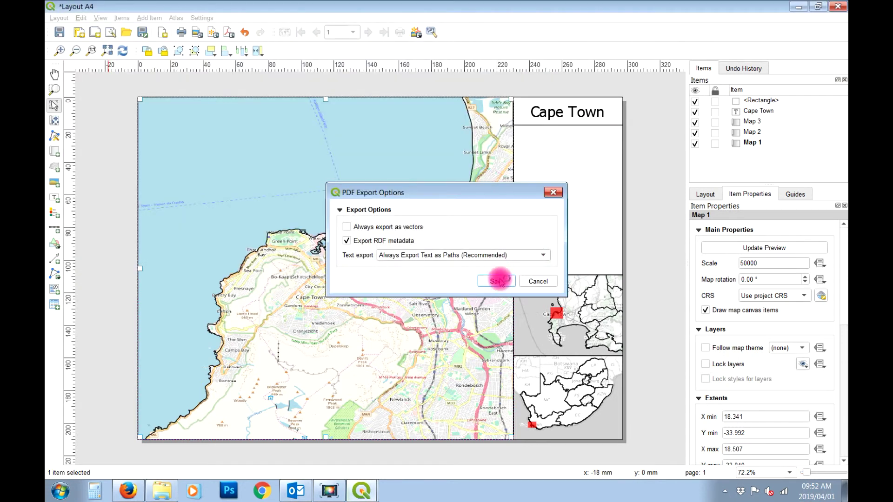